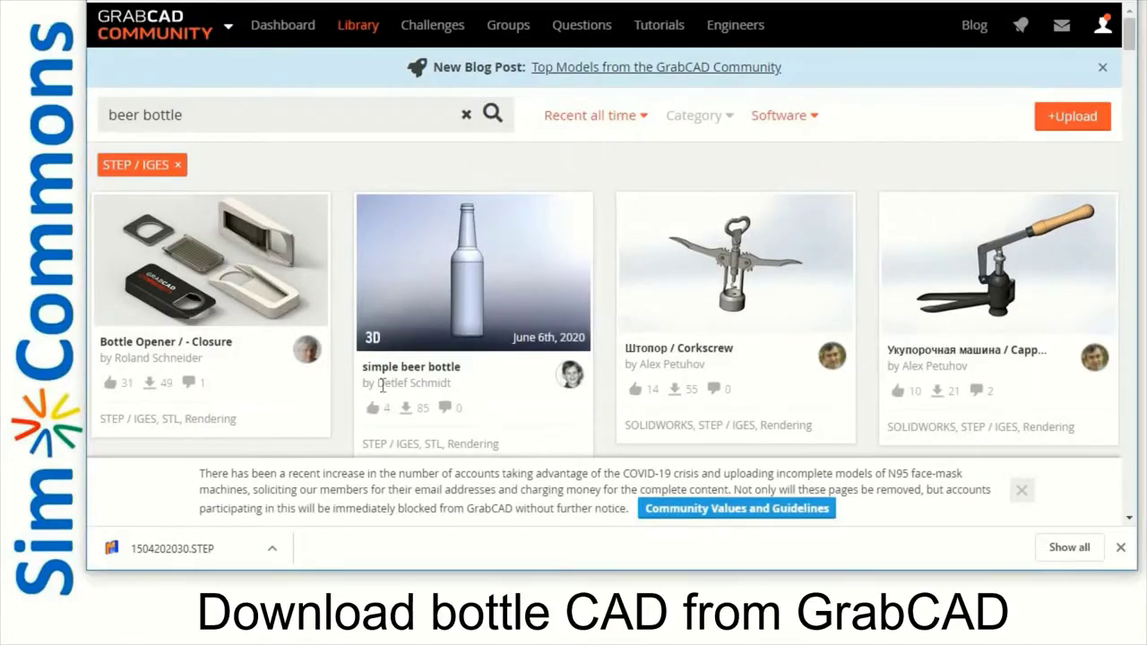
Select the 'simple beer bottle' model's title and author text on the GrabCAD page
drag(362, 363, 463, 395)
click(463, 395)
triple_click(462, 395)
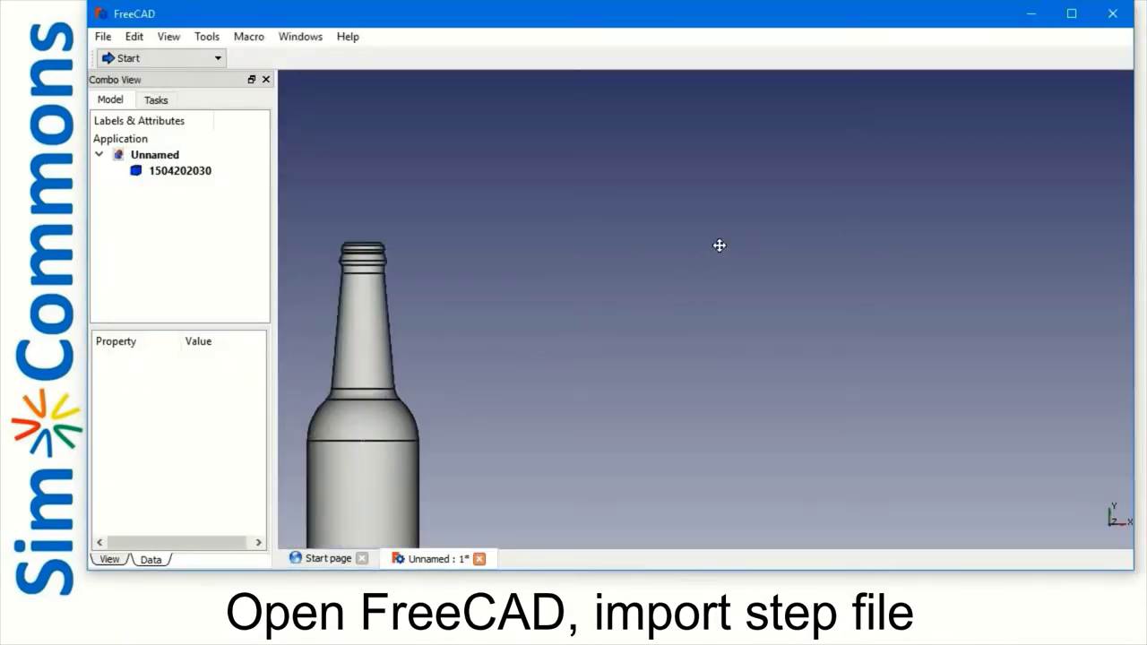
Orbit the bottle into a tilted three-quarter view and bring up the workbench list
middle_drag(715, 219, 717, 212)
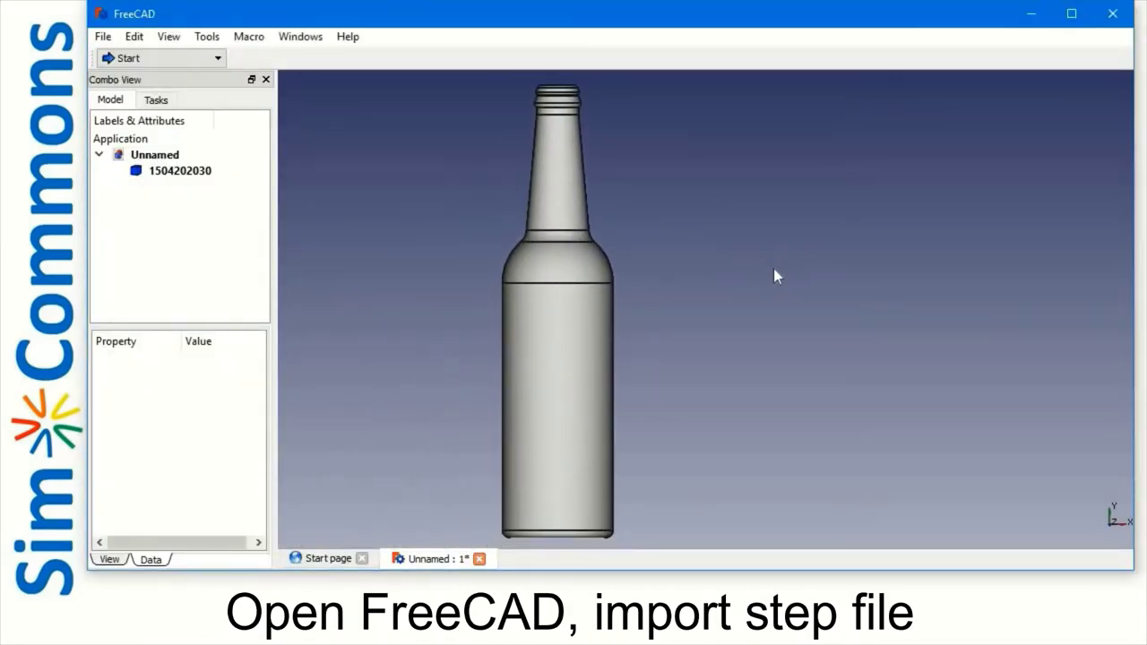
mouse_move(755, 301)
middle_down()
mouse_move(783, 274)
mouse_move(753, 314)
mouse_move(681, 346)
mouse_move(689, 410)
mouse_move(722, 403)
mouse_move(717, 376)
mouse_move(743, 308)
mouse_move(631, 221)
middle_up()
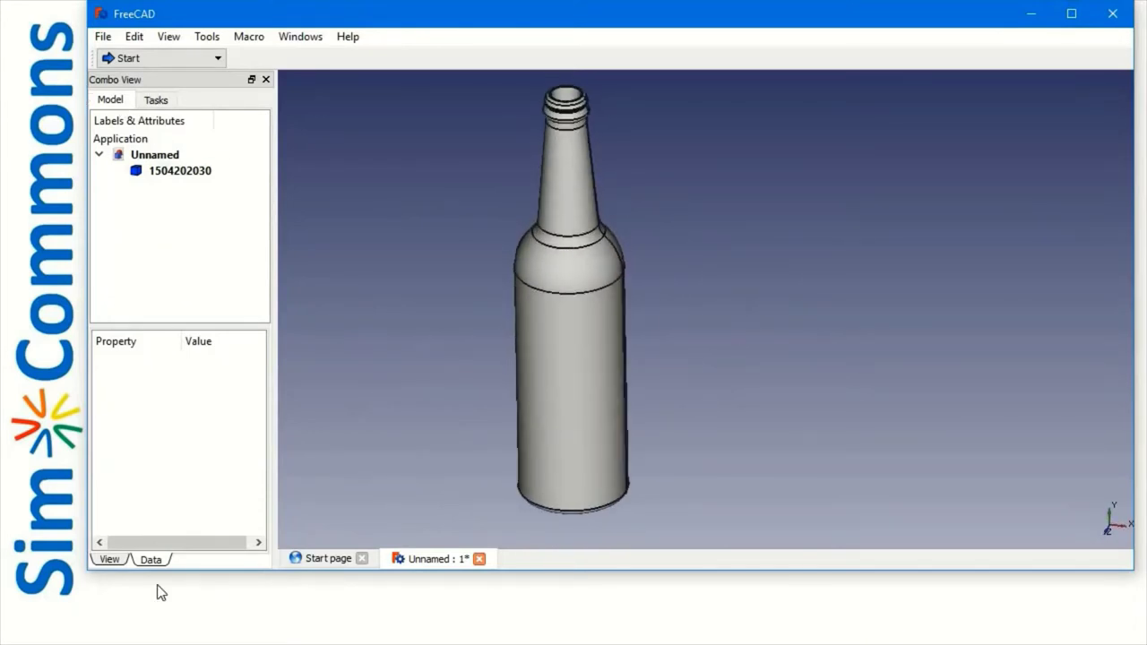
click(168, 37)
mouse_move(208, 426)
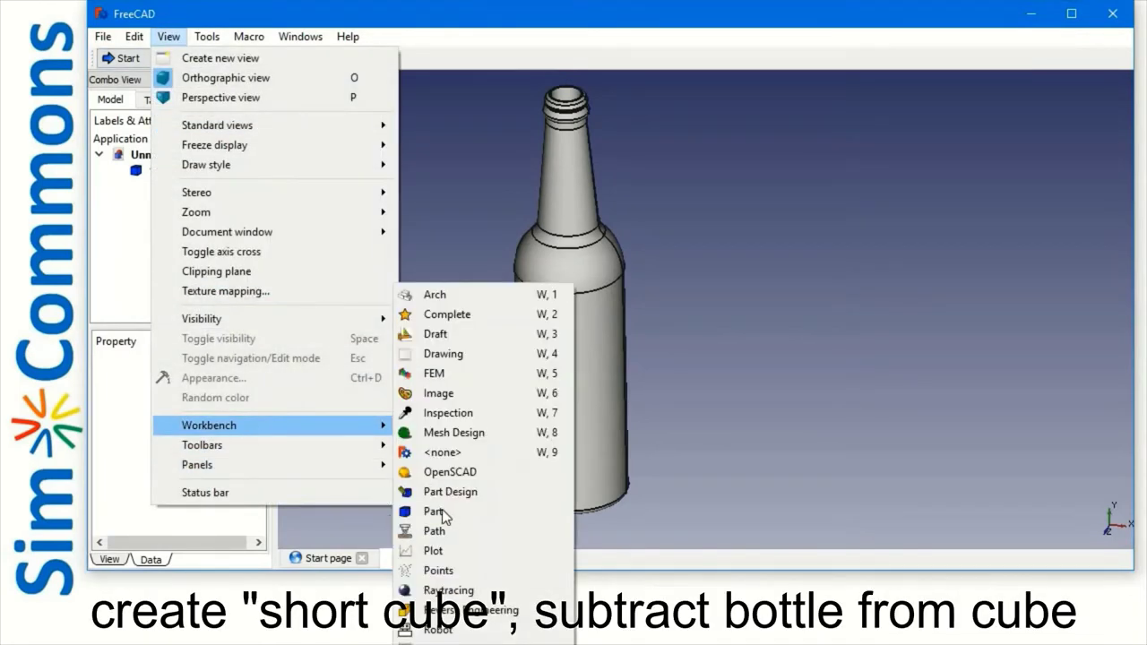
Switch to the Part workbench, add a Cube and show its properties
click(434, 511)
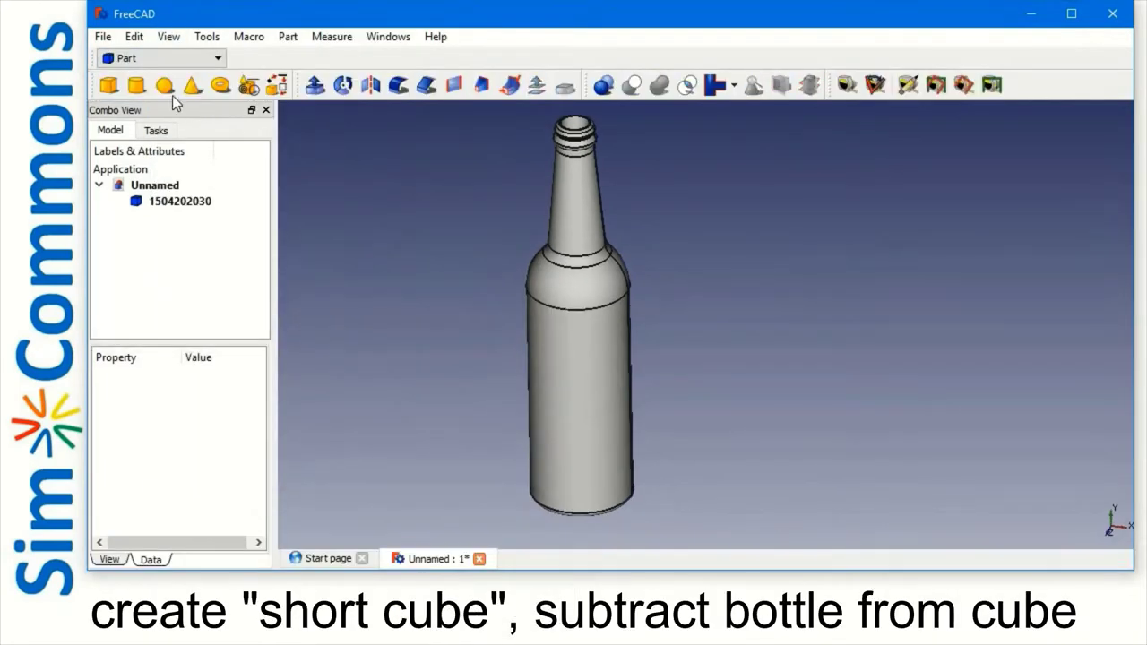
click(109, 86)
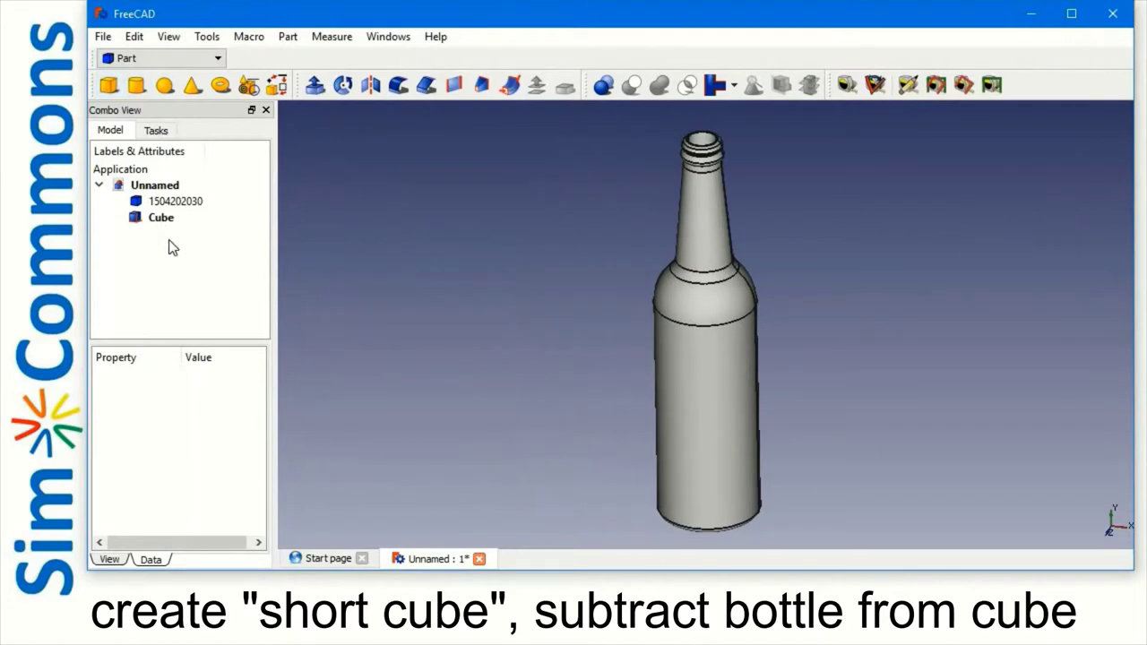
click(163, 218)
Set the Cube's Length, Width and Height to 111 mm and select its Placement property
click(229, 451)
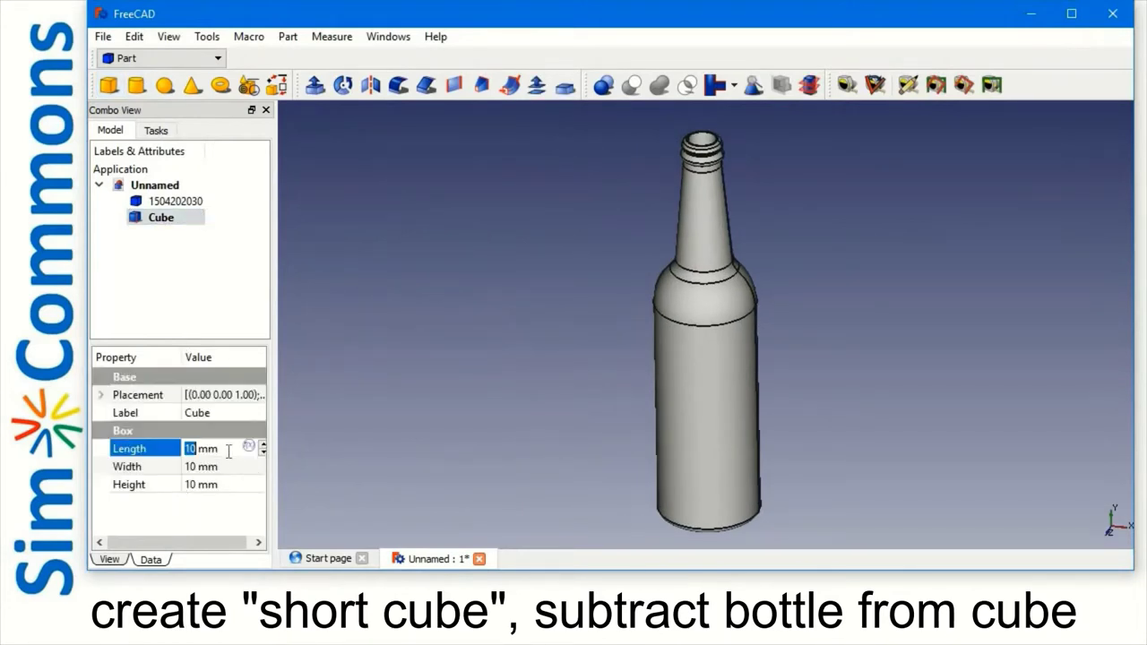
text(111)
click(226, 467)
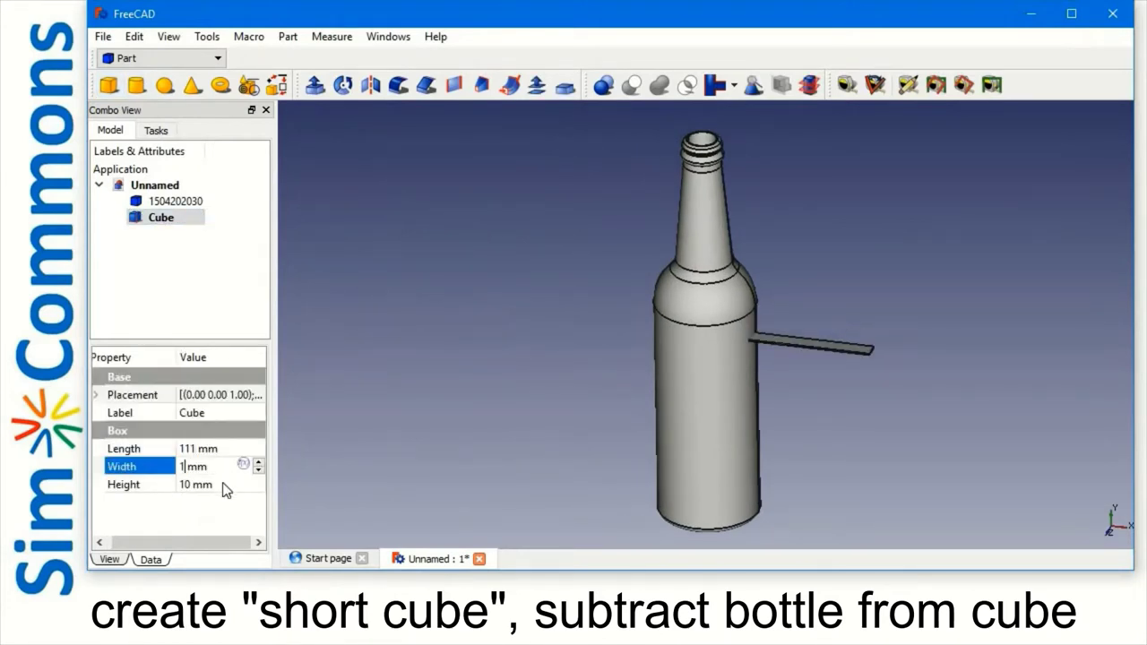
text(111)
click(225, 484)
text(111)
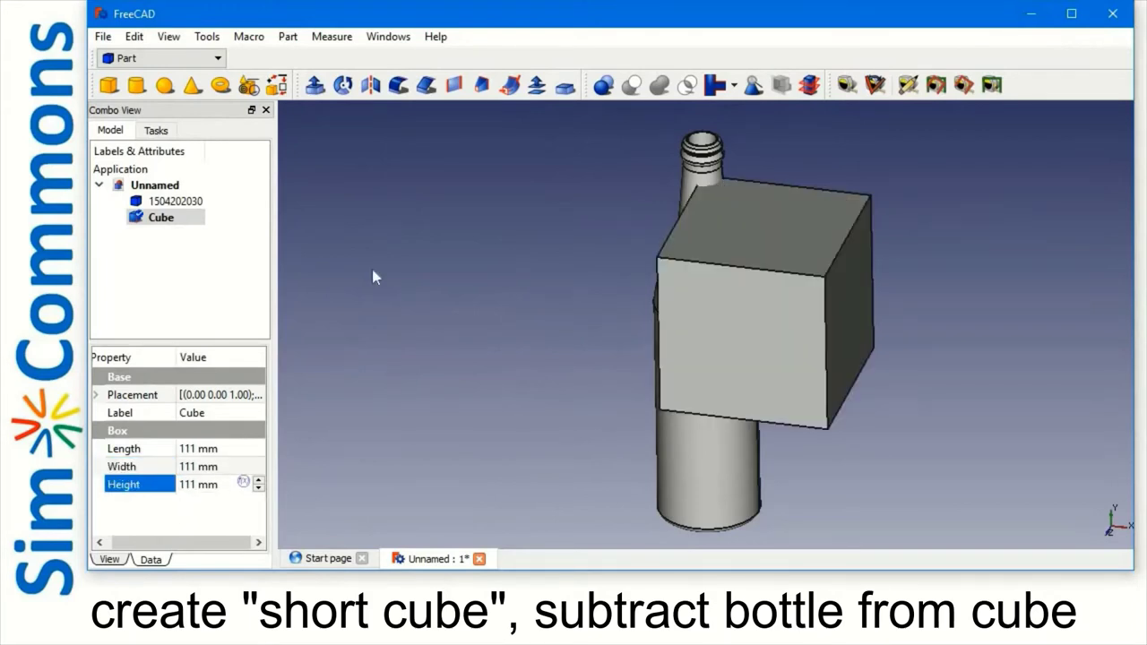
click(218, 399)
Set the Cube's Placement X translation to -52 mm
click(257, 395)
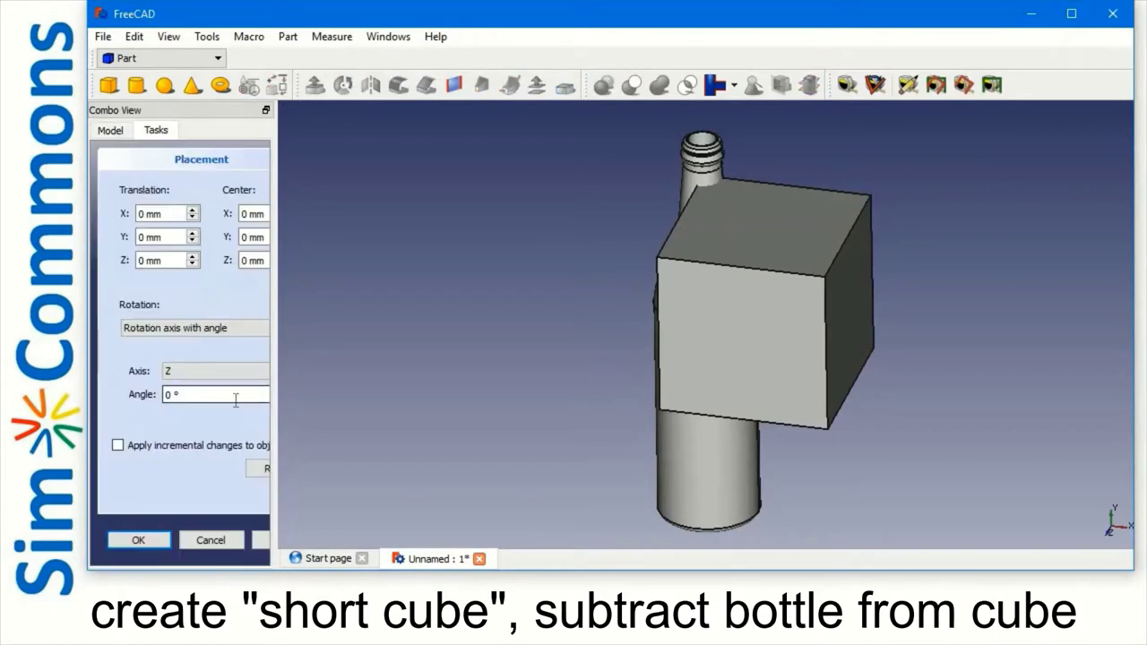
click(183, 216)
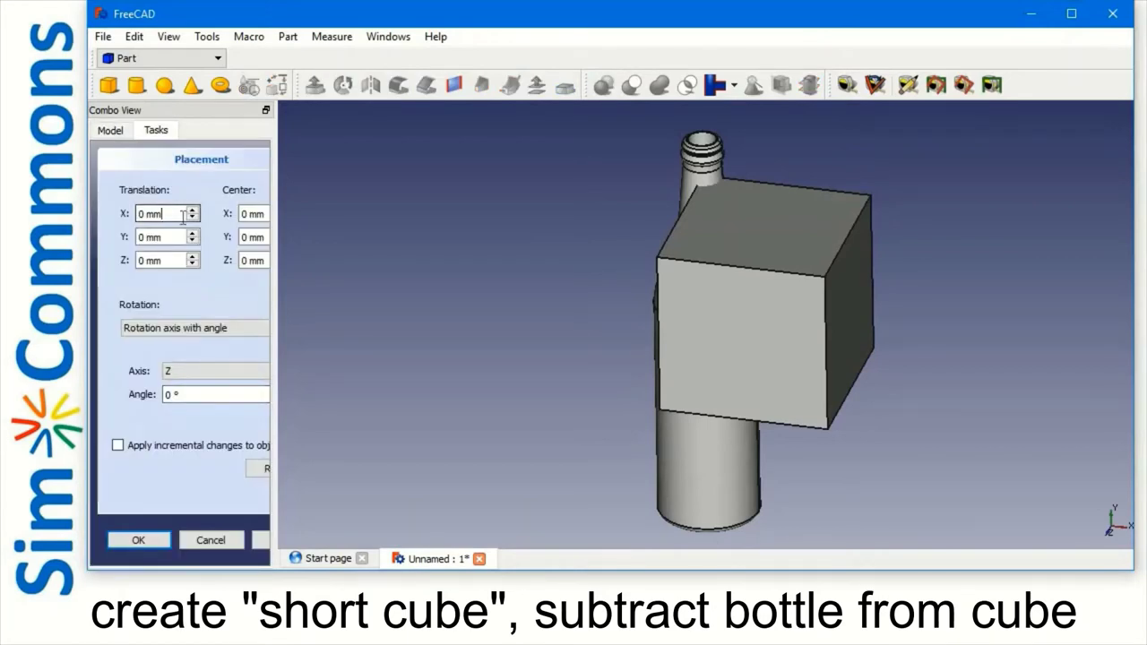
scroll(182, 215, down, 4)
scroll(179, 214, down, 4)
scroll(177, 213, down, 4)
scroll(174, 212, down, 5)
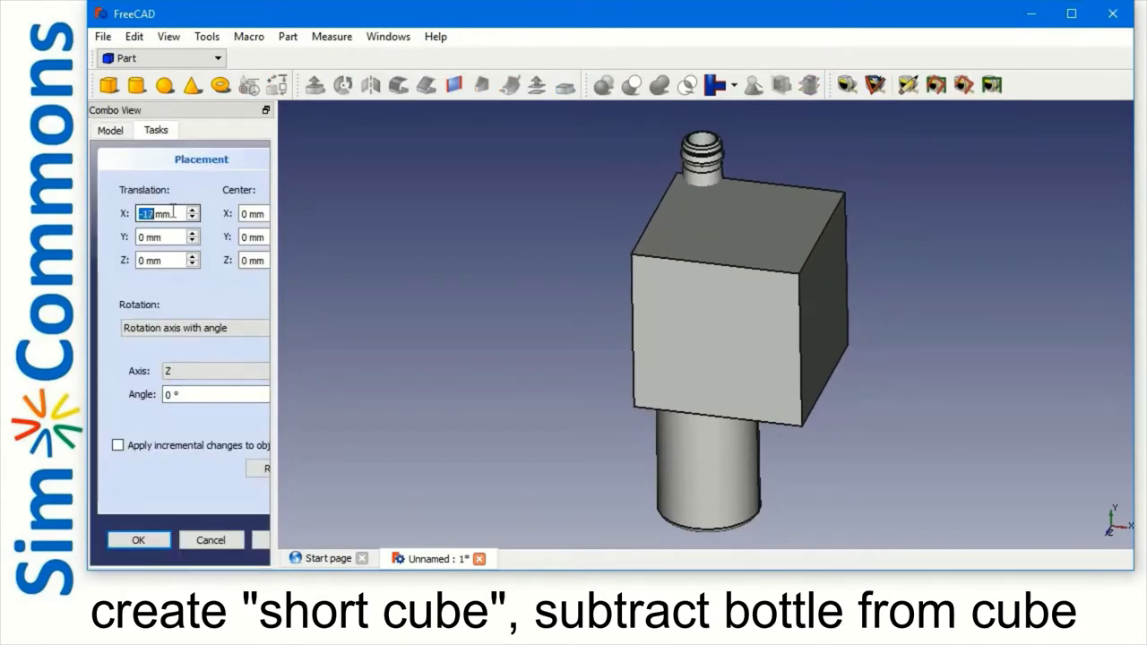
scroll(173, 212, down, 4)
scroll(173, 212, down, 4)
scroll(173, 213, down, 4)
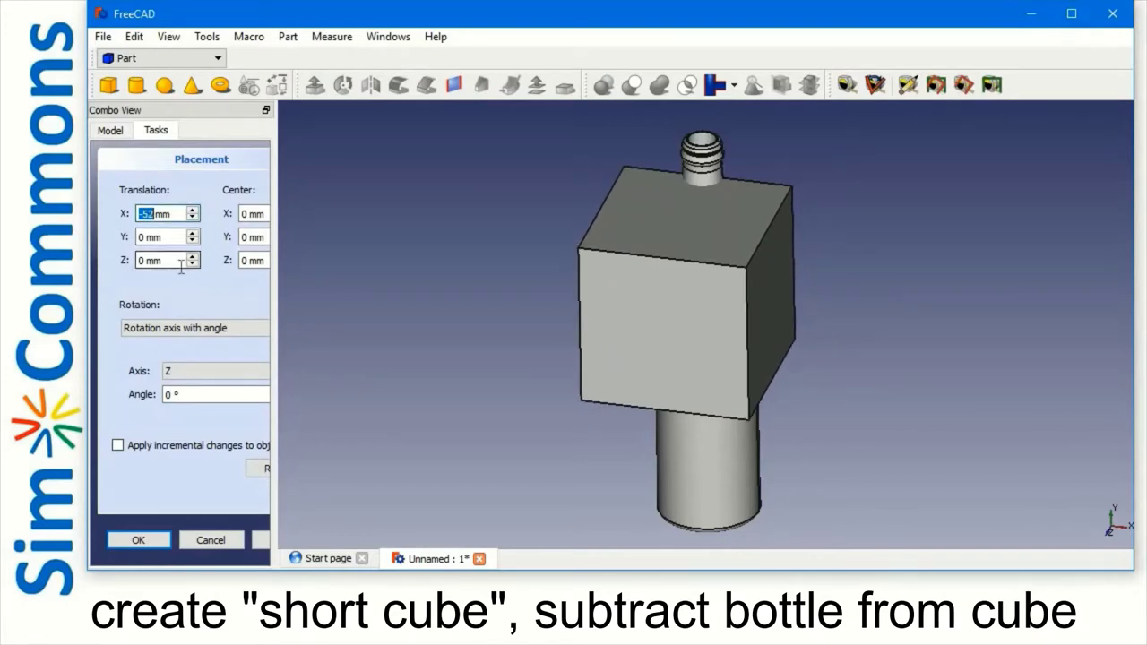
scroll(182, 263, down, 3)
scroll(182, 263, down, 3)
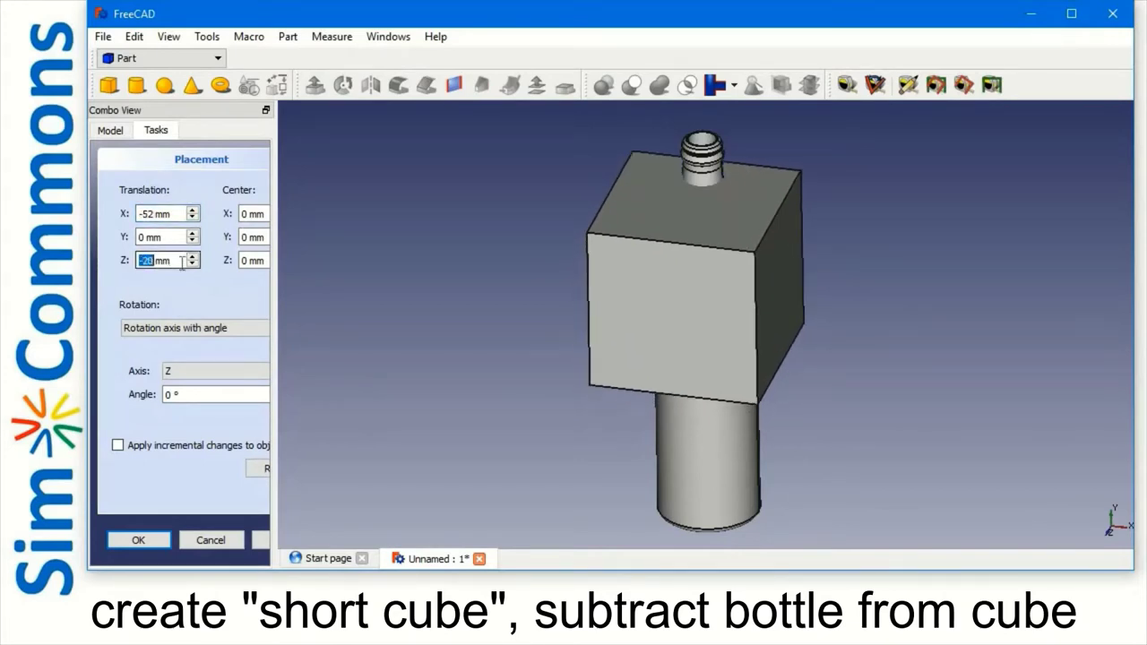
scroll(182, 263, down, 3)
scroll(181, 263, down, 3)
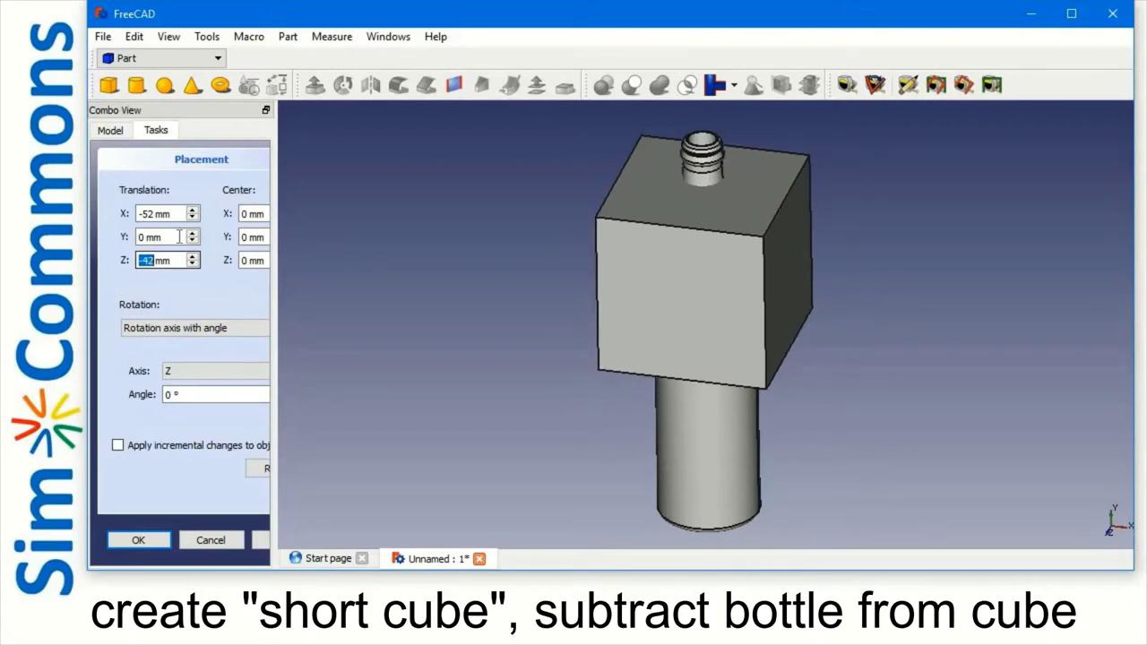
Set the Y translation to -46 mm and Z to -42 mm, then apply and confirm
click(179, 237)
scroll(179, 237, up, 2)
scroll(180, 237, up, 3)
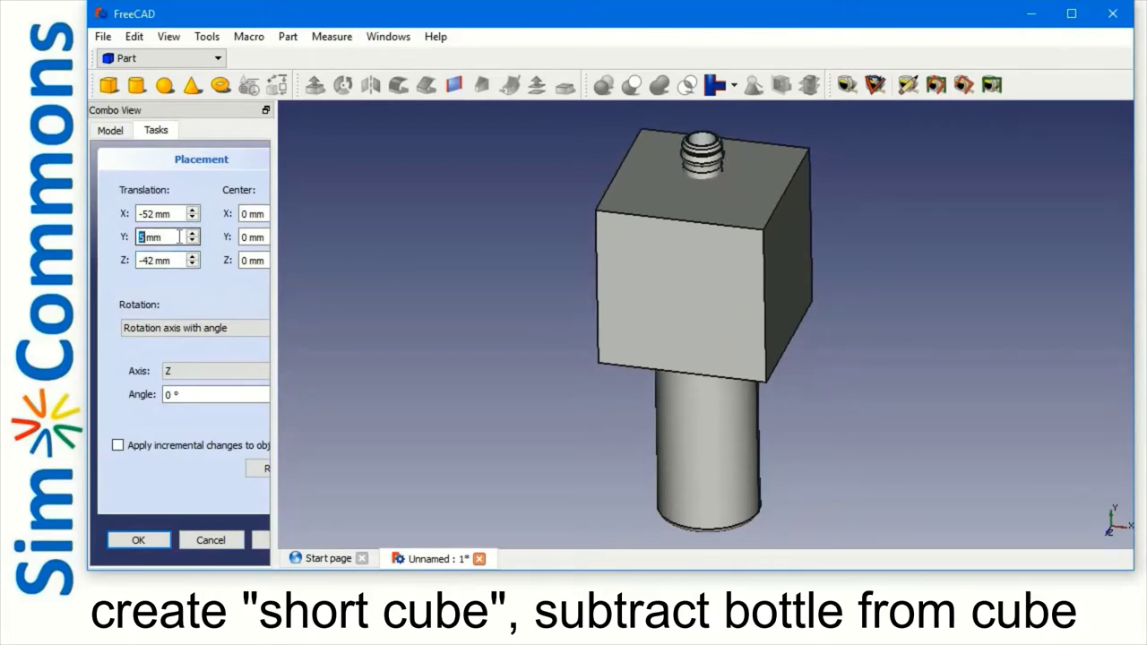
scroll(180, 236, down, 9)
scroll(179, 236, down, 9)
scroll(179, 236, down, 9)
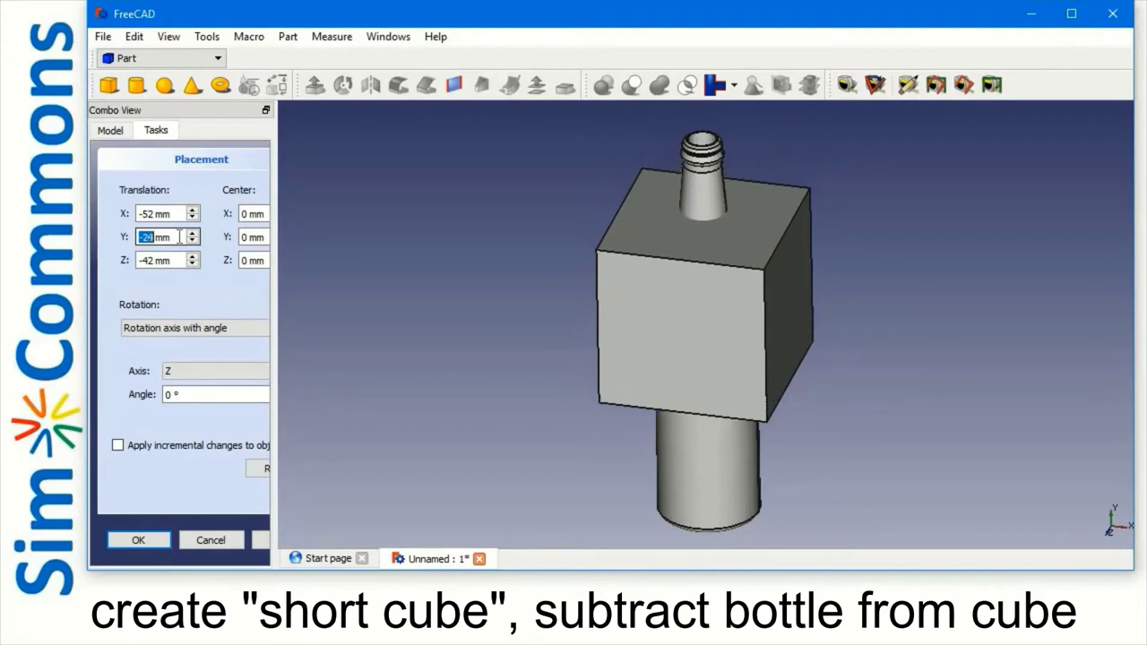
scroll(179, 237, down, 8)
scroll(180, 237, down, 10)
scroll(180, 236, down, 6)
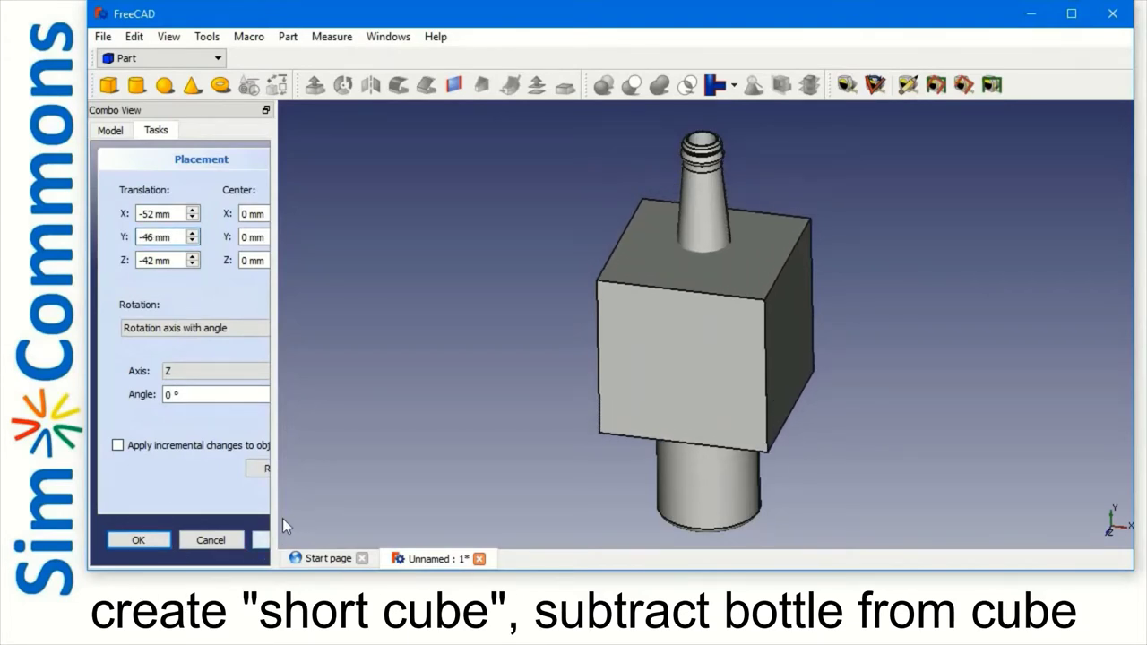
drag(277, 516, 329, 519)
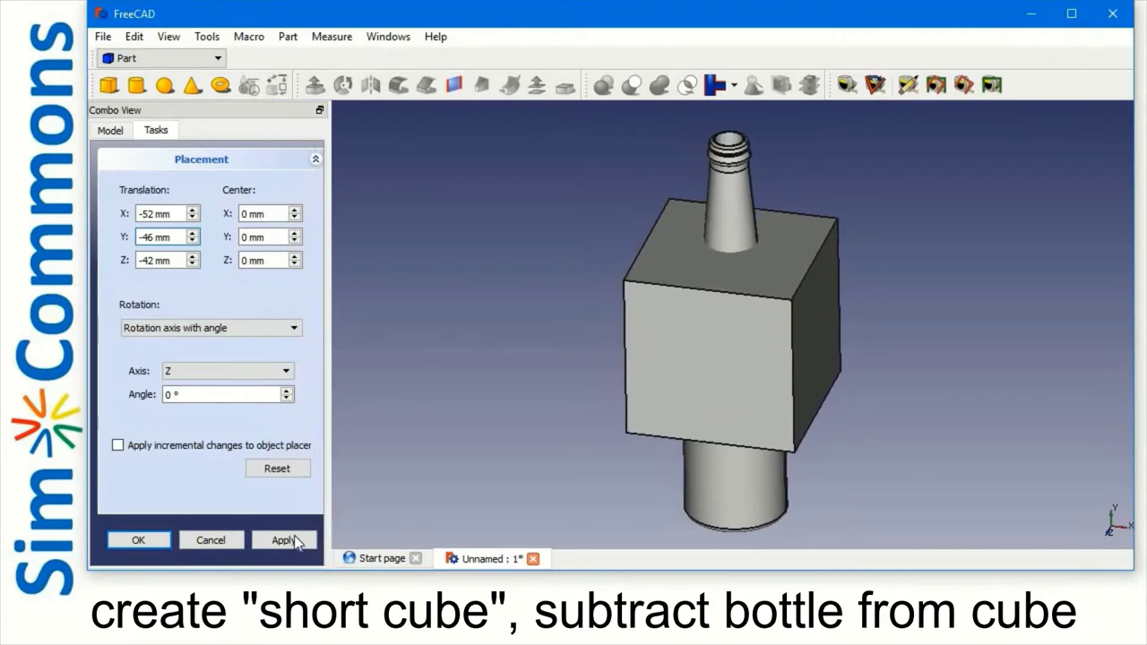
click(294, 541)
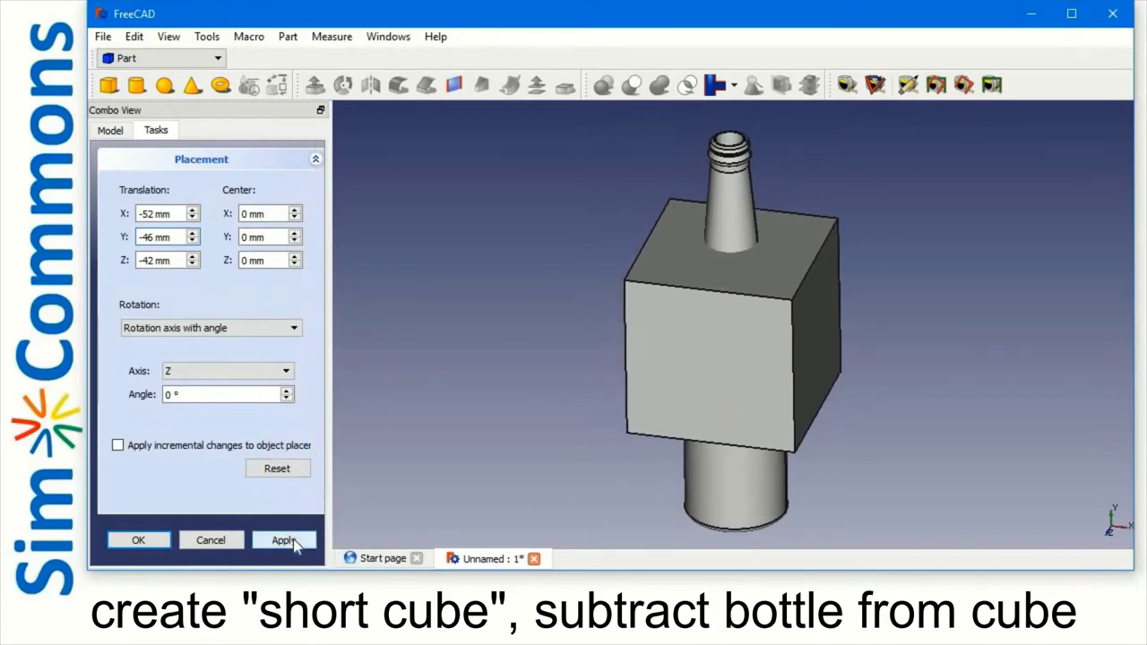
click(162, 543)
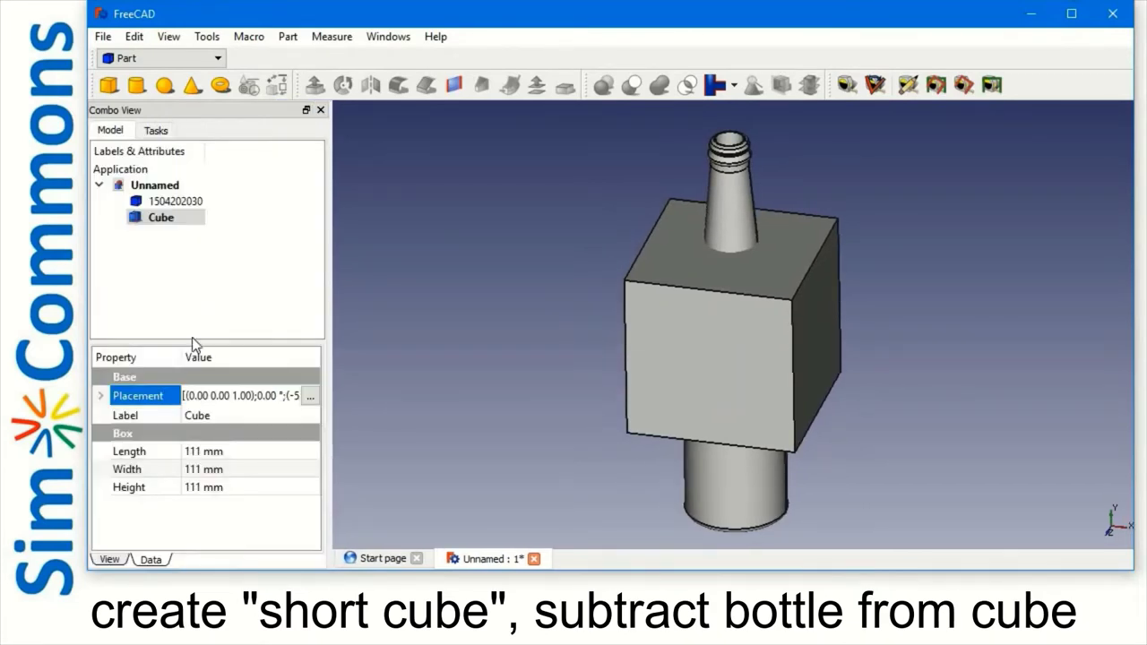
click(252, 472)
scroll(252, 472, up, 6)
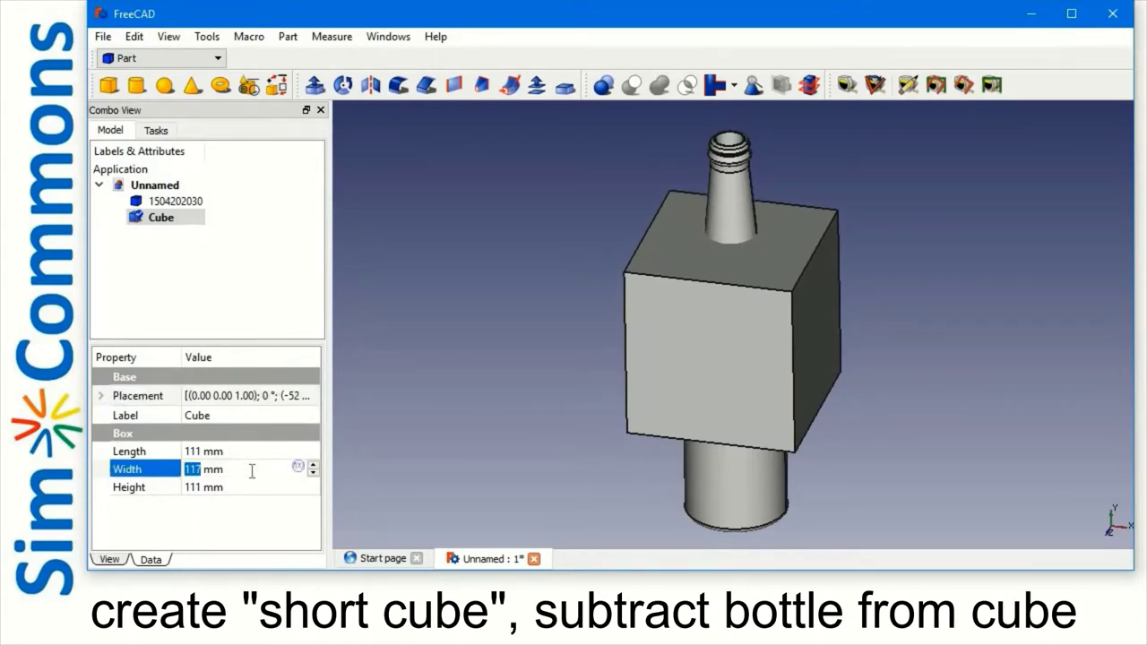
scroll(252, 473, up, 12)
scroll(252, 472, up, 11)
scroll(252, 470, up, 9)
scroll(252, 470, up, 9)
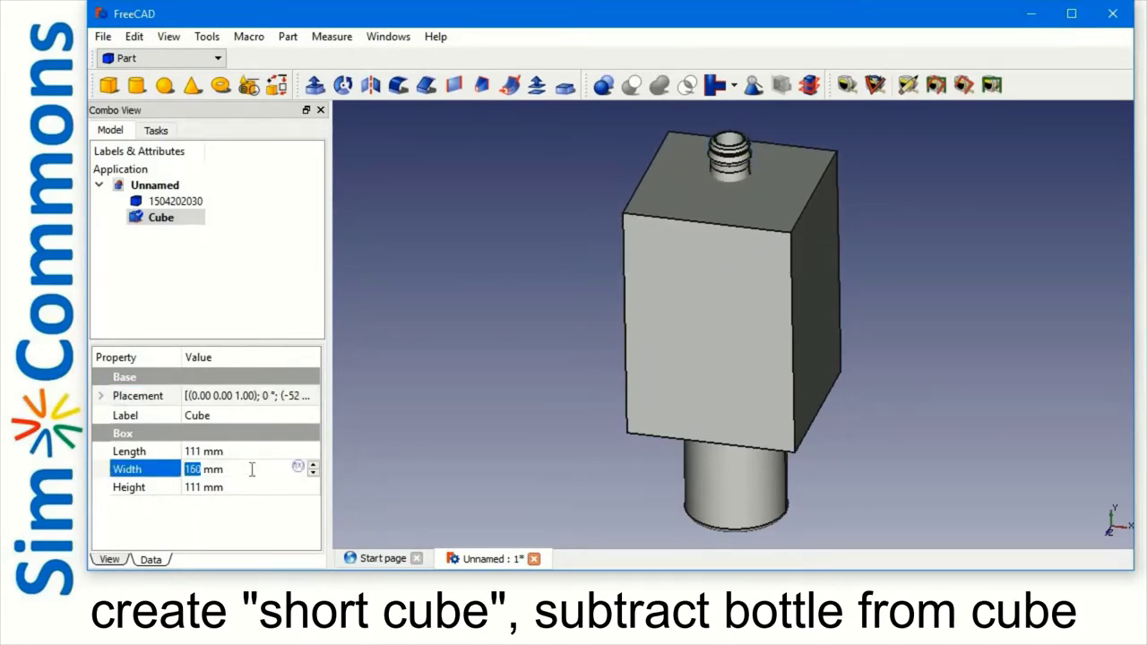
scroll(252, 470, up, 9)
scroll(252, 470, up, 7)
scroll(252, 470, up, 2)
scroll(252, 468, up, 2)
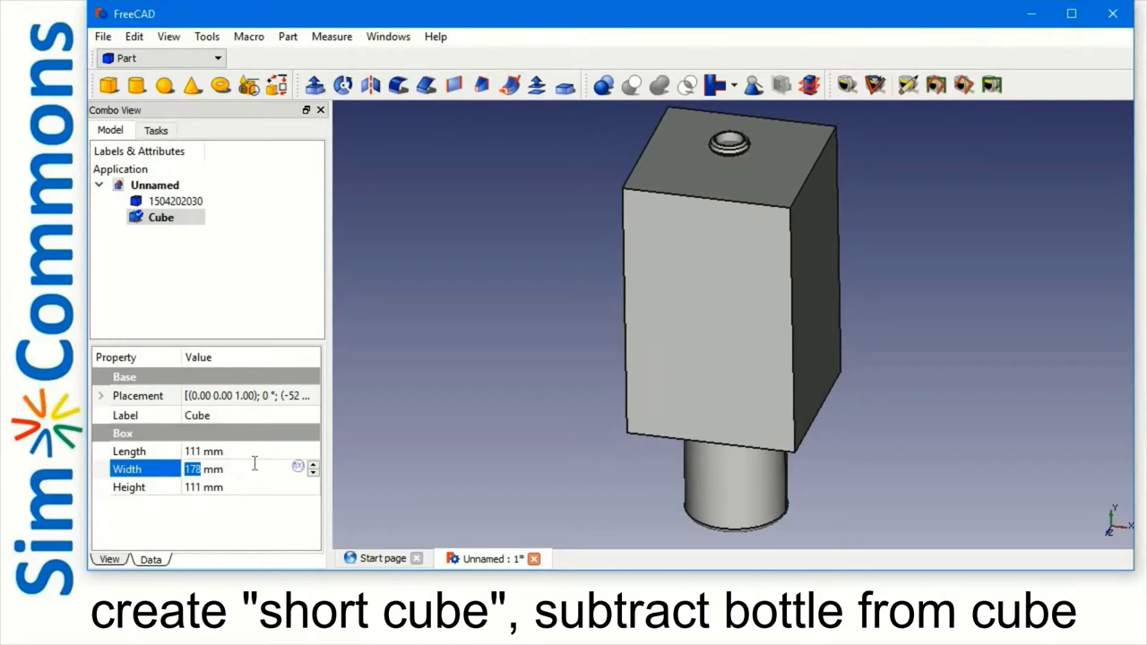
scroll(254, 466, up, 1)
scroll(254, 464, up, 2)
scroll(255, 463, up, 1)
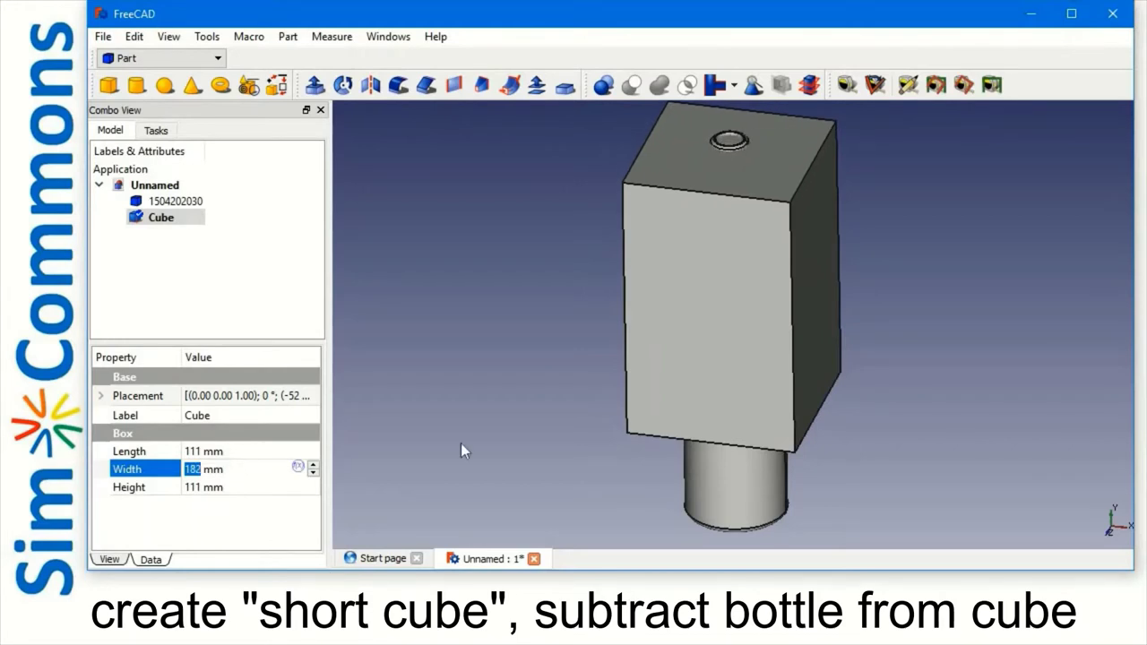
click(411, 412)
click(173, 204)
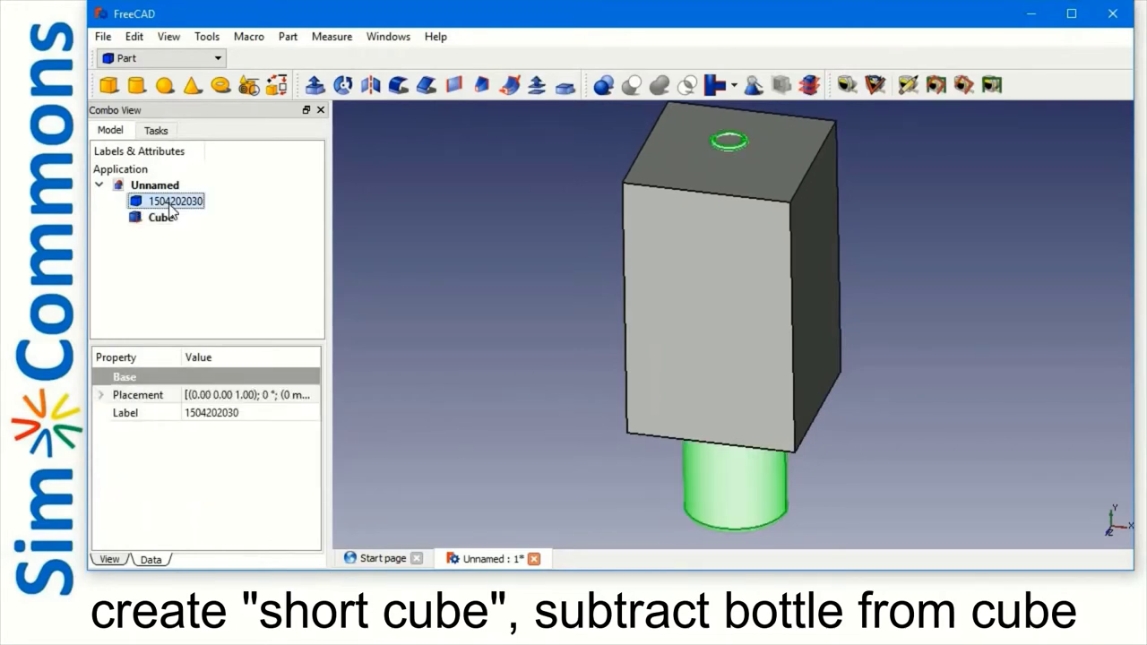
click(164, 219)
ctrl+click(166, 203)
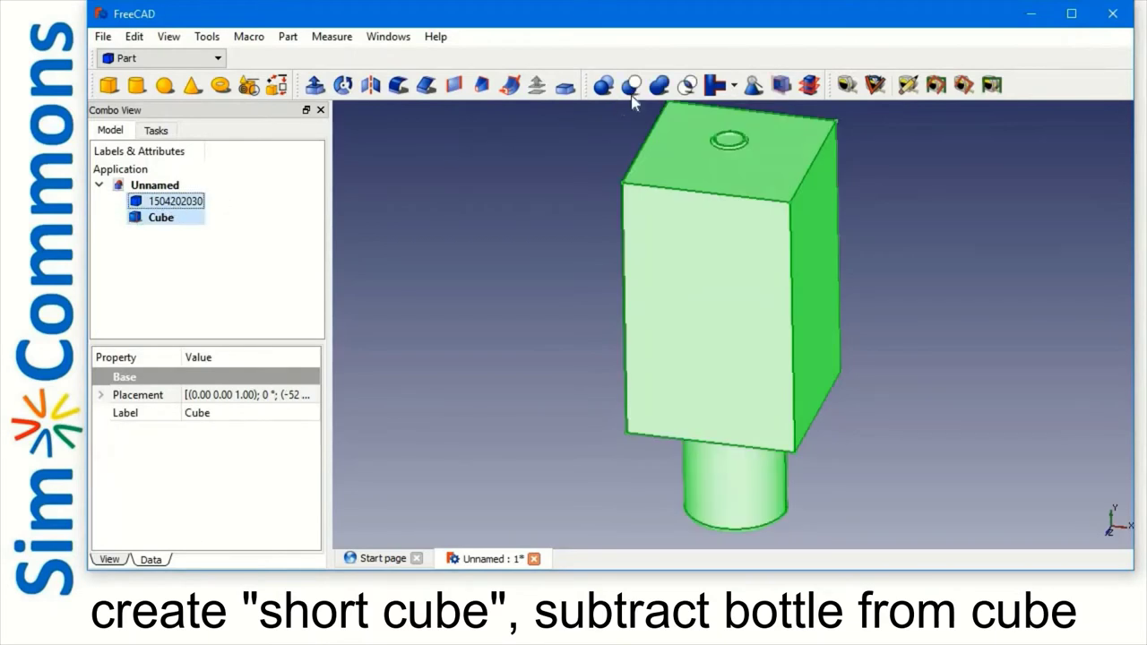
click(632, 85)
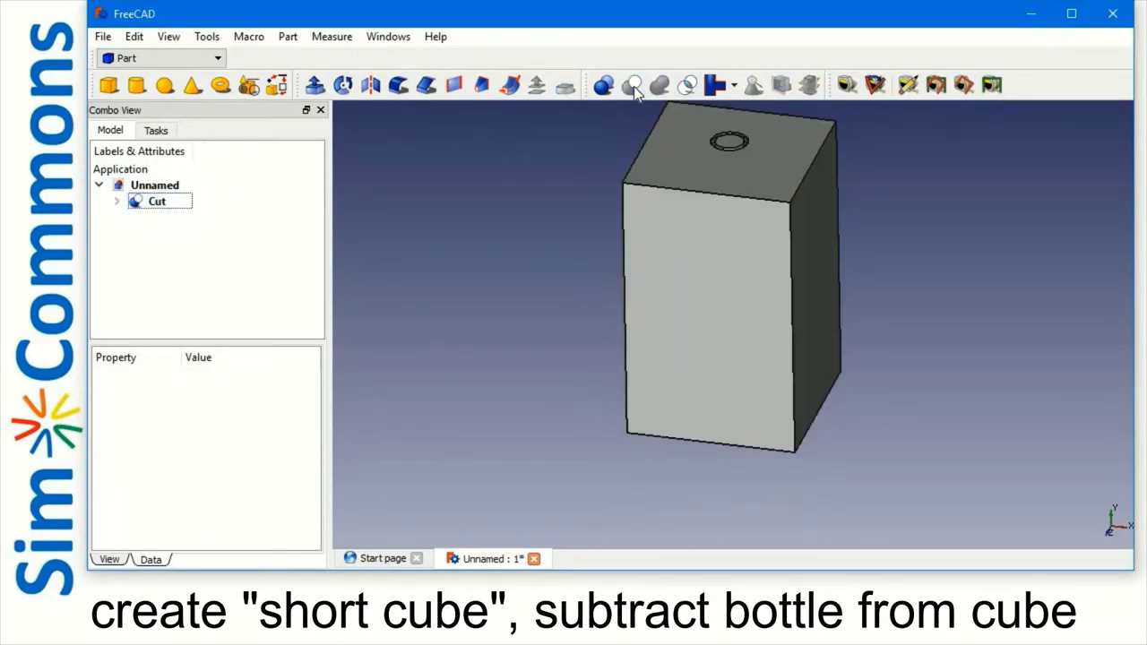
click(158, 200)
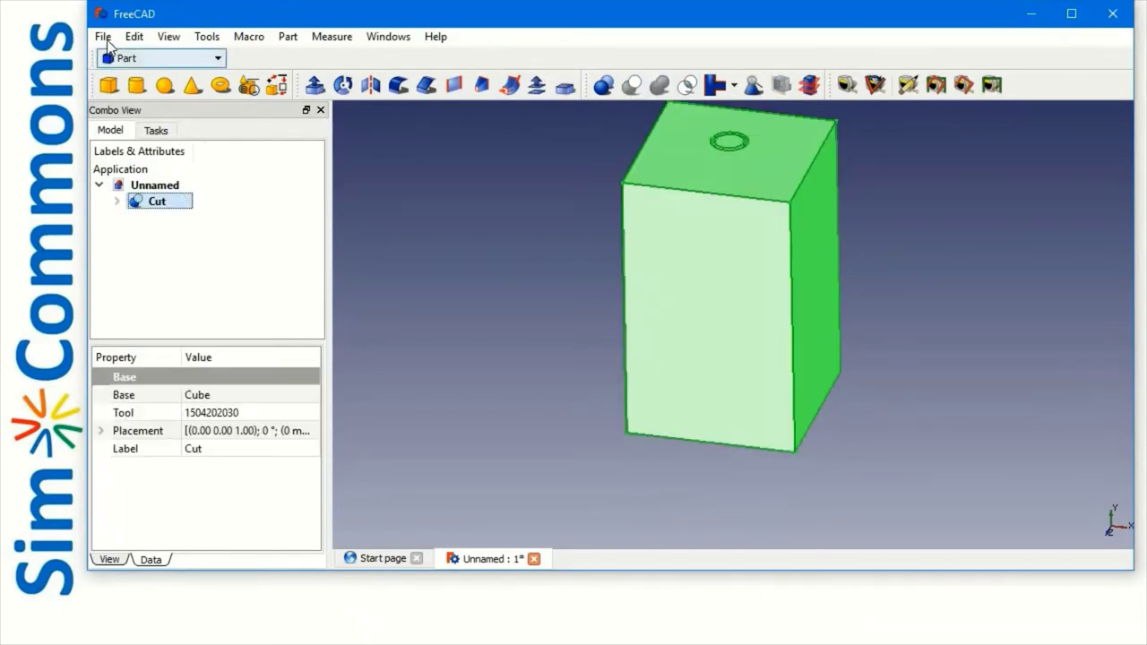
click(103, 36)
click(99, 261)
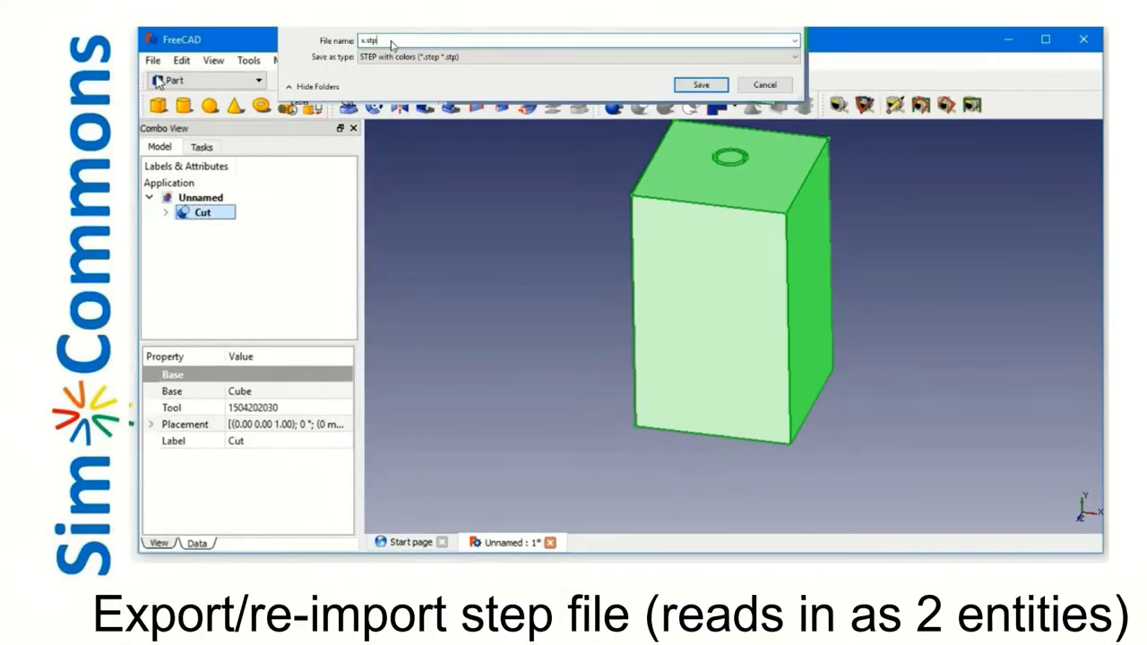
Export the Cut as x.stp and import it back into the document
key(Return)
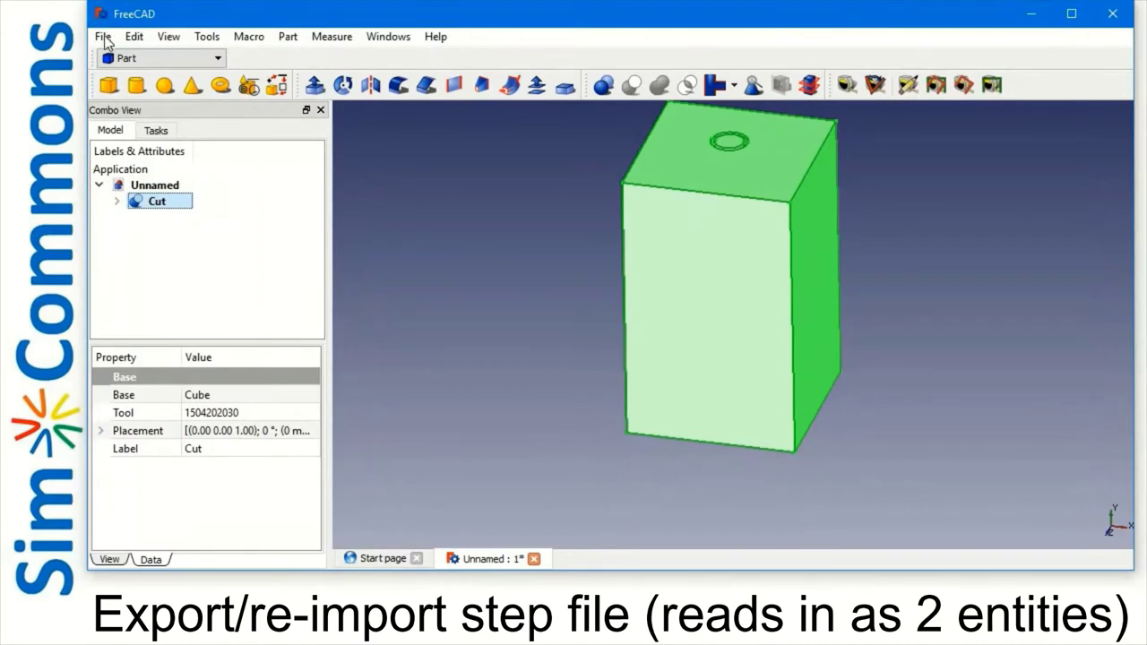
click(103, 37)
click(143, 239)
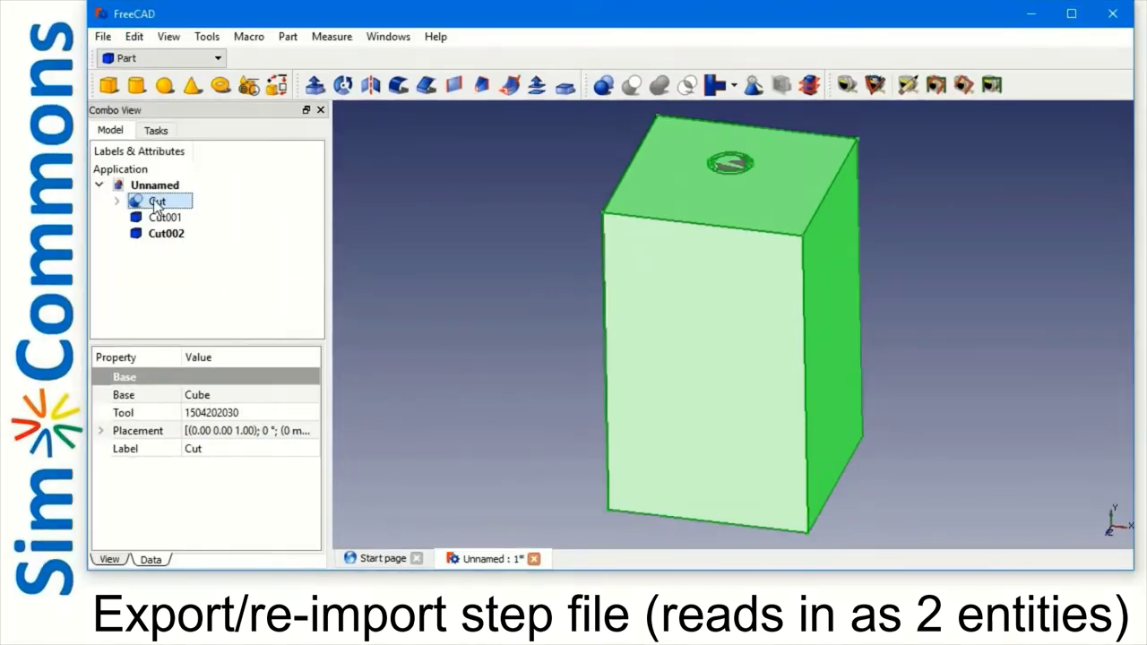
Hide Cut and Cut001 so only the bottle-shaped Cut002 shows, and select Cut002
key(space)
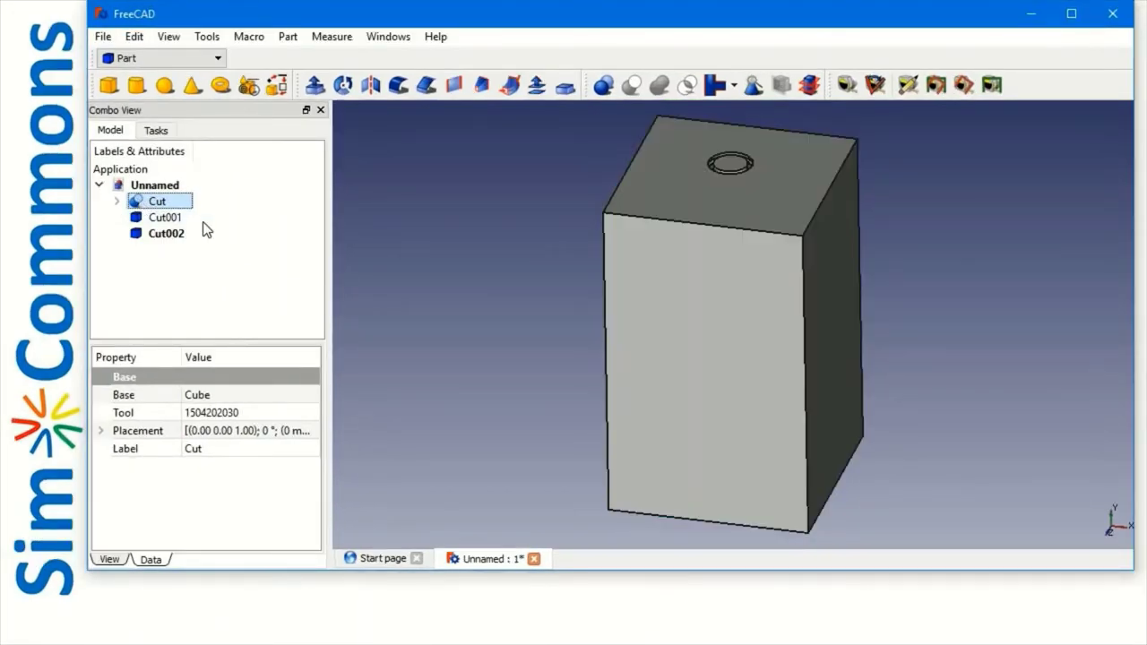
click(173, 221)
key(space)
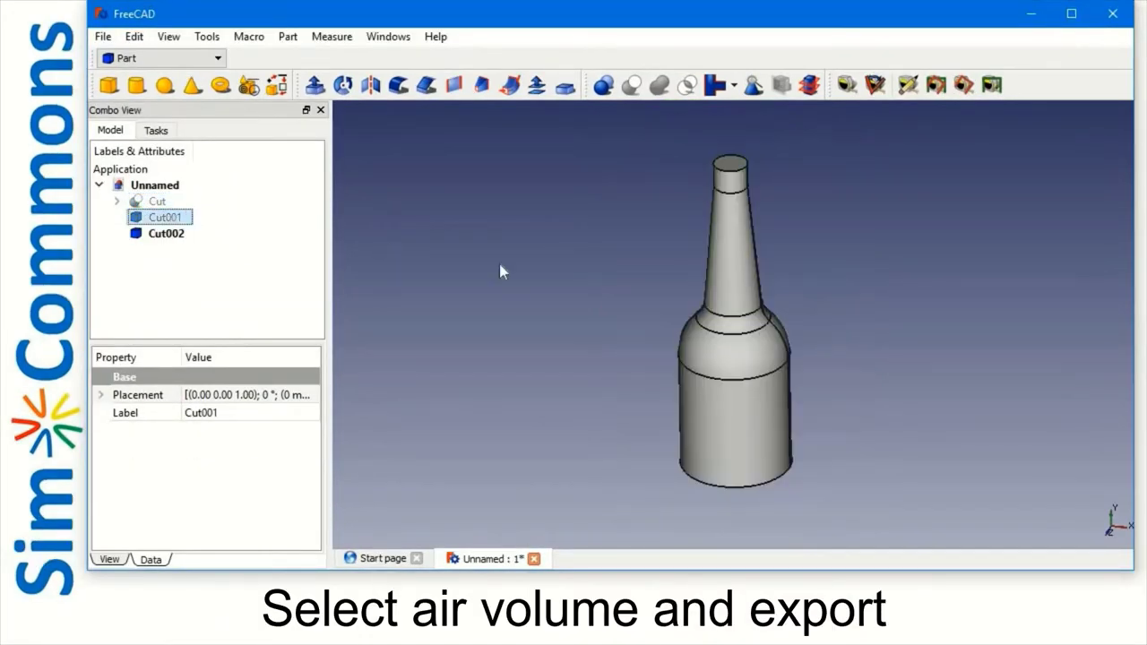
middle_drag(559, 261, 548, 265)
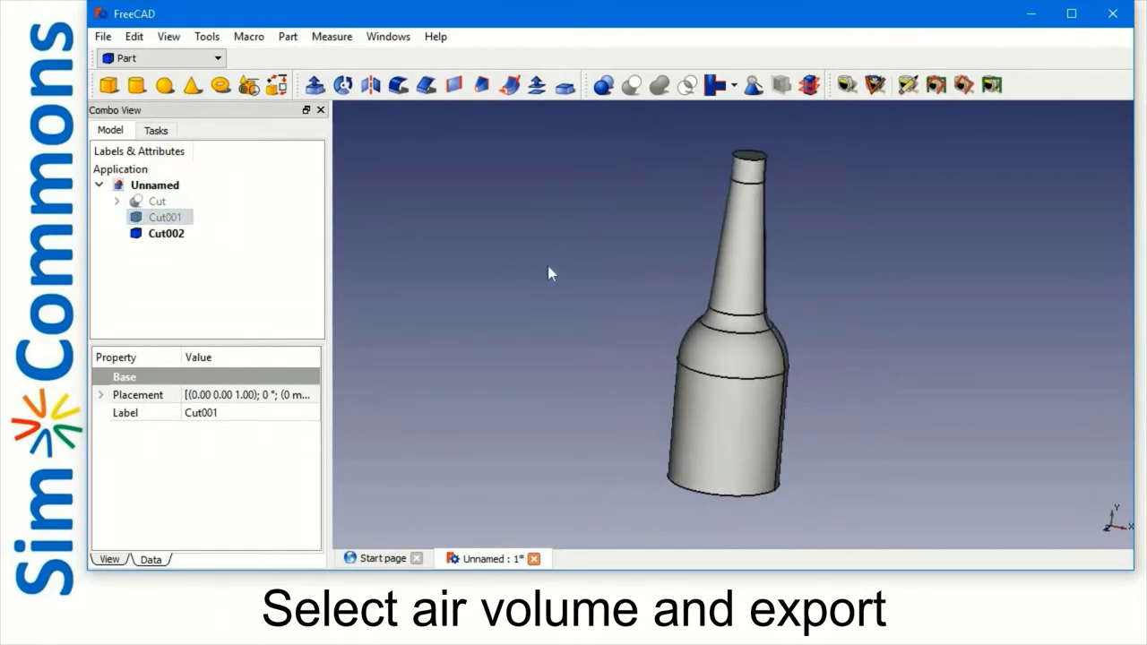
click(182, 240)
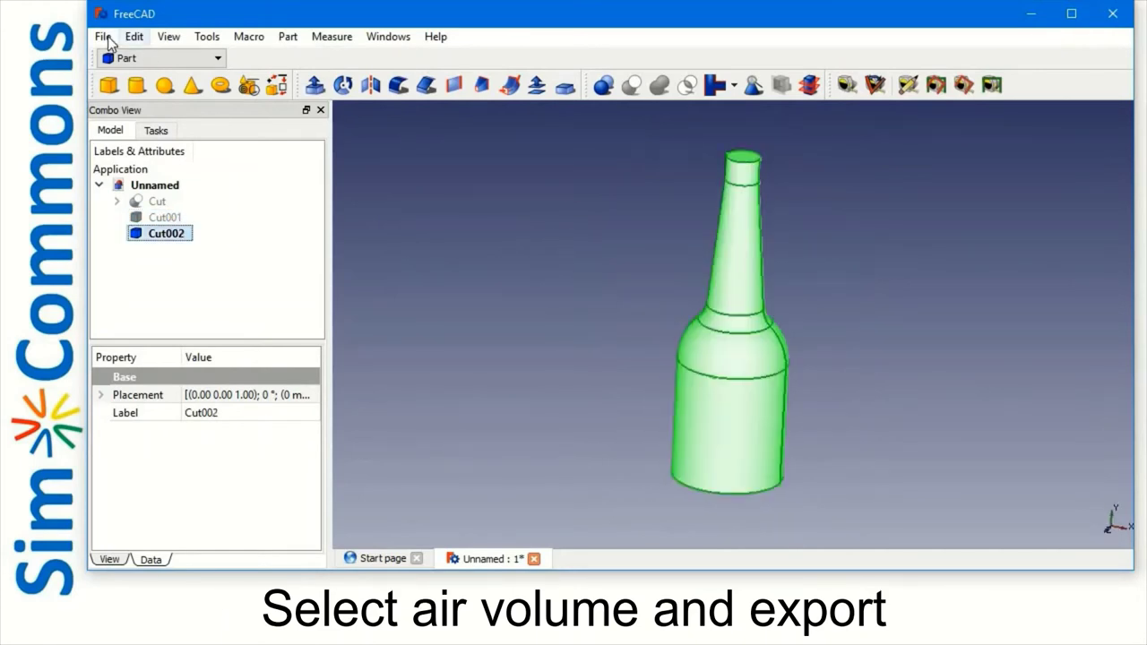
click(105, 37)
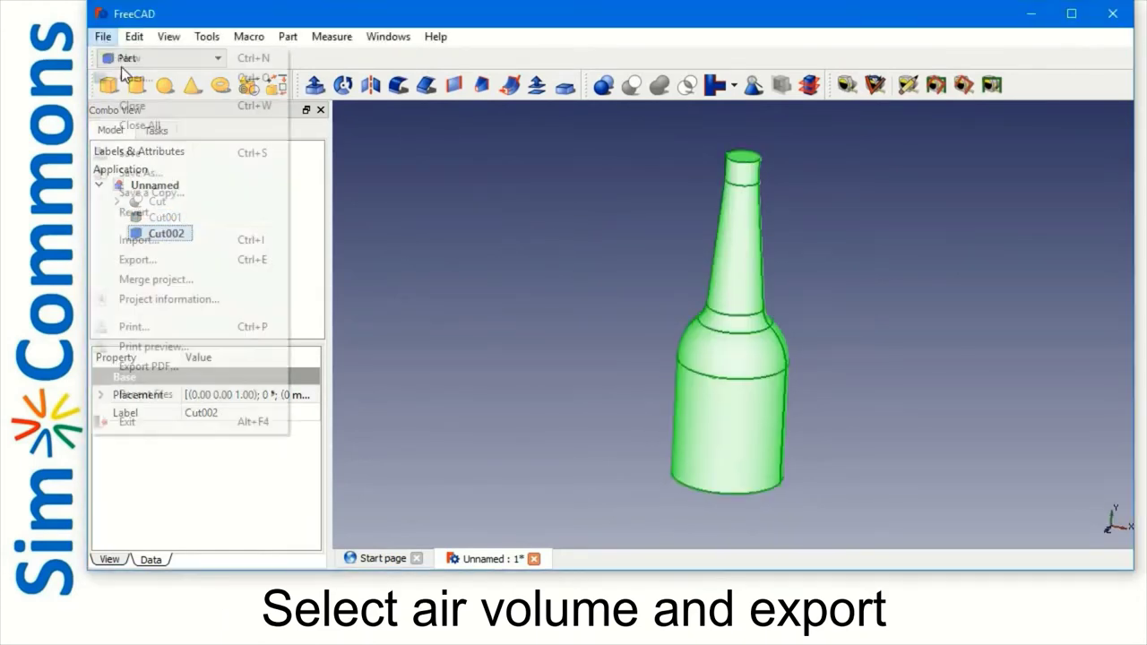
Export the selected Cut002 to the file beerbottle.stp
click(139, 259)
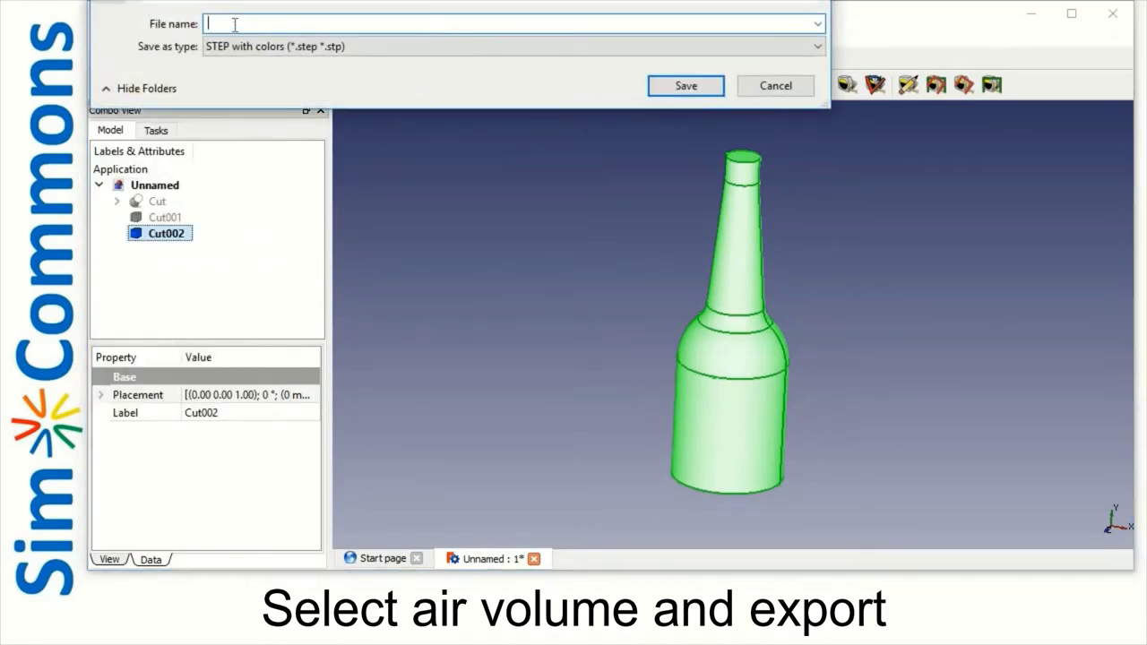
text(beer)
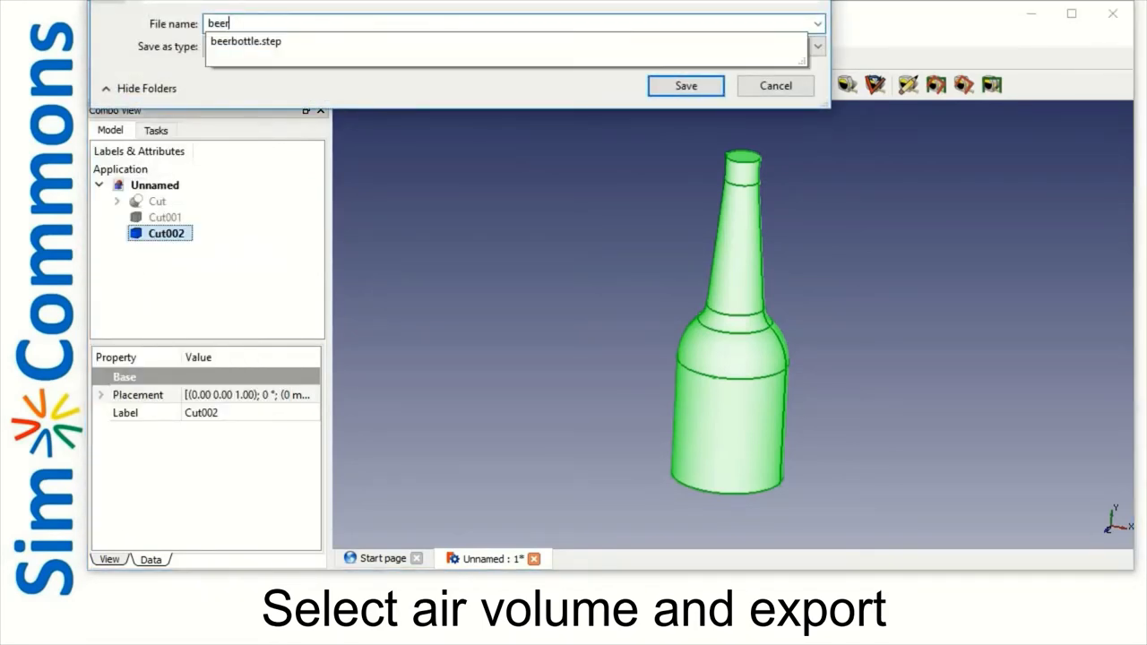
text(bottle.stp)
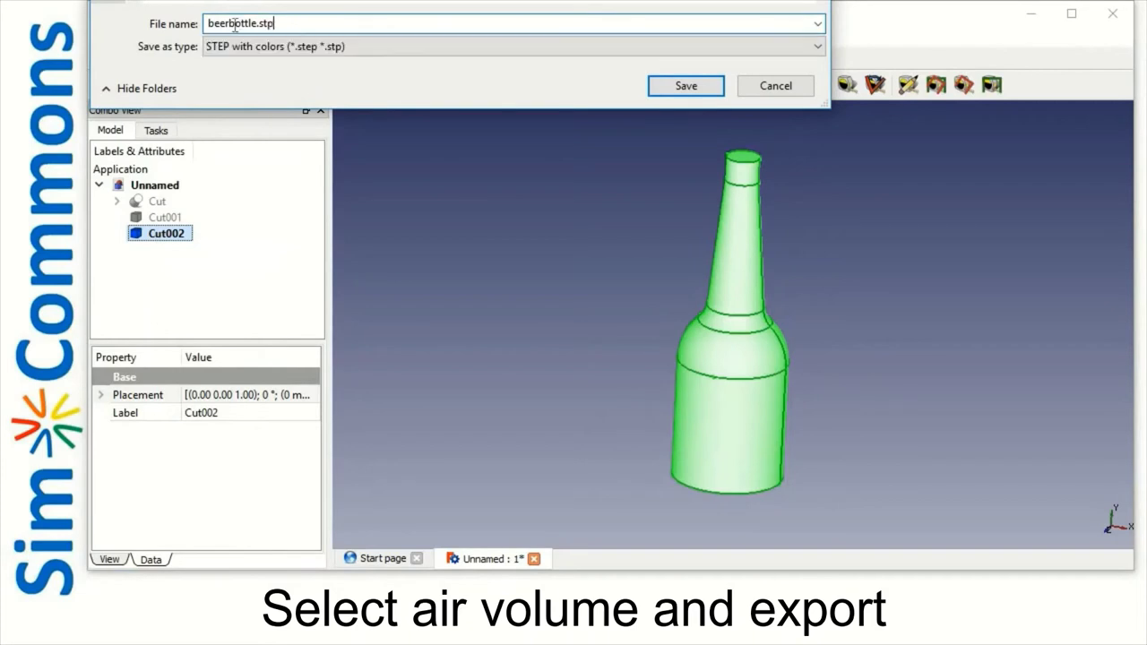
key(Return)
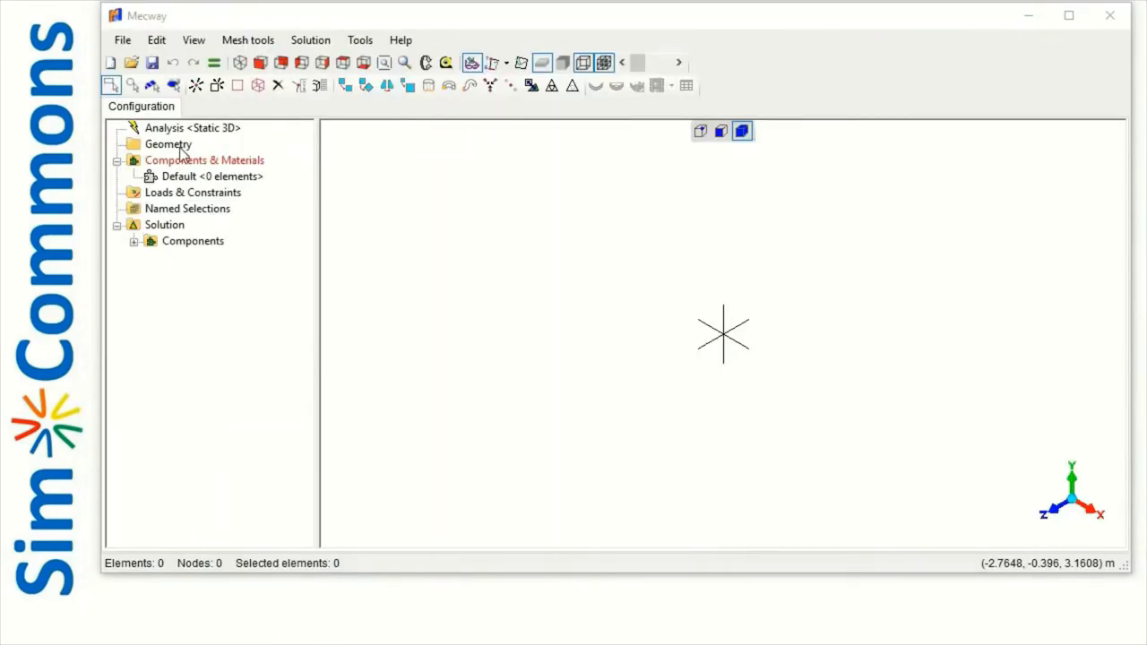
Open beerbottle.stp in Mecway
click(122, 46)
click(158, 102)
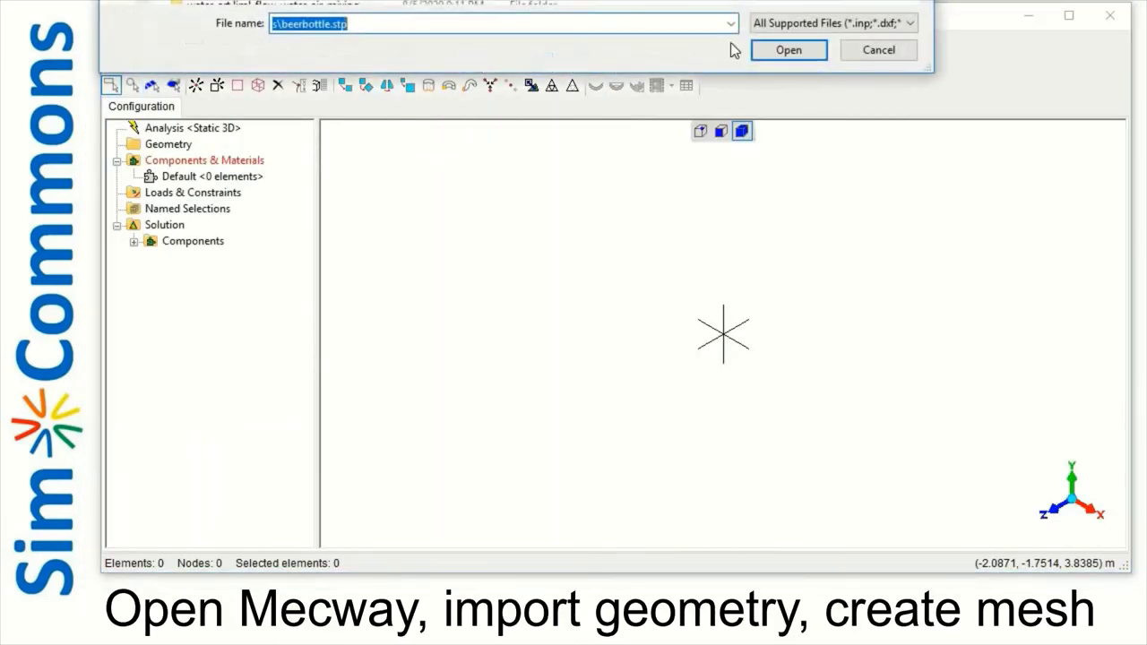
click(788, 51)
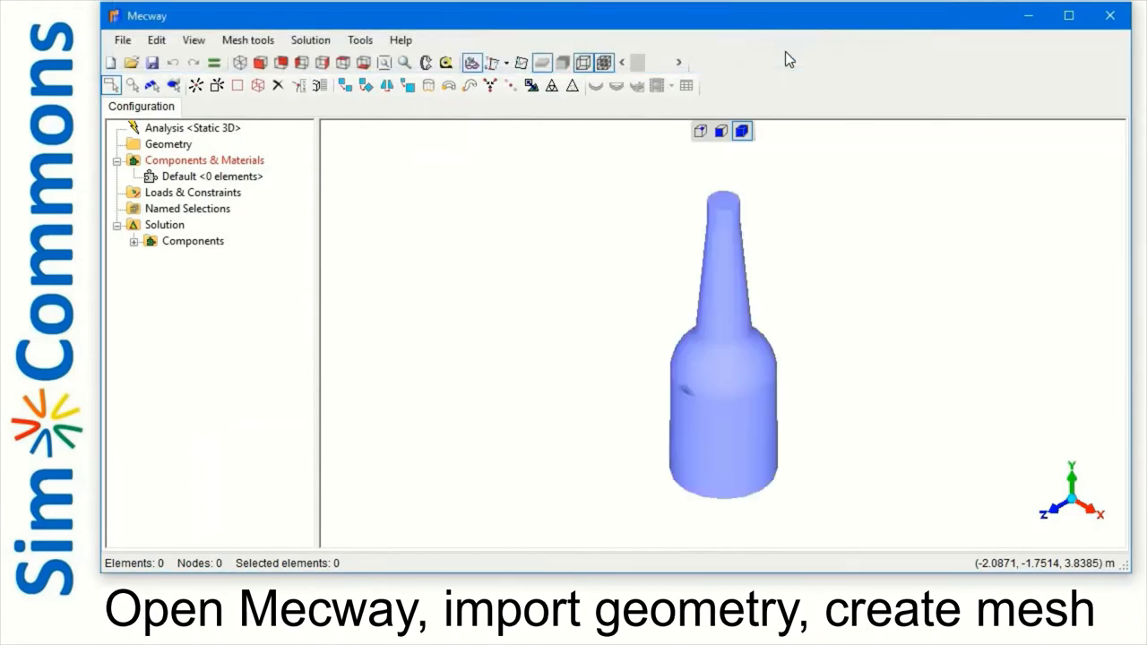
Generate a mesh from the beerbottle.stp geometry and display it as shaded surfaces
click(190, 165)
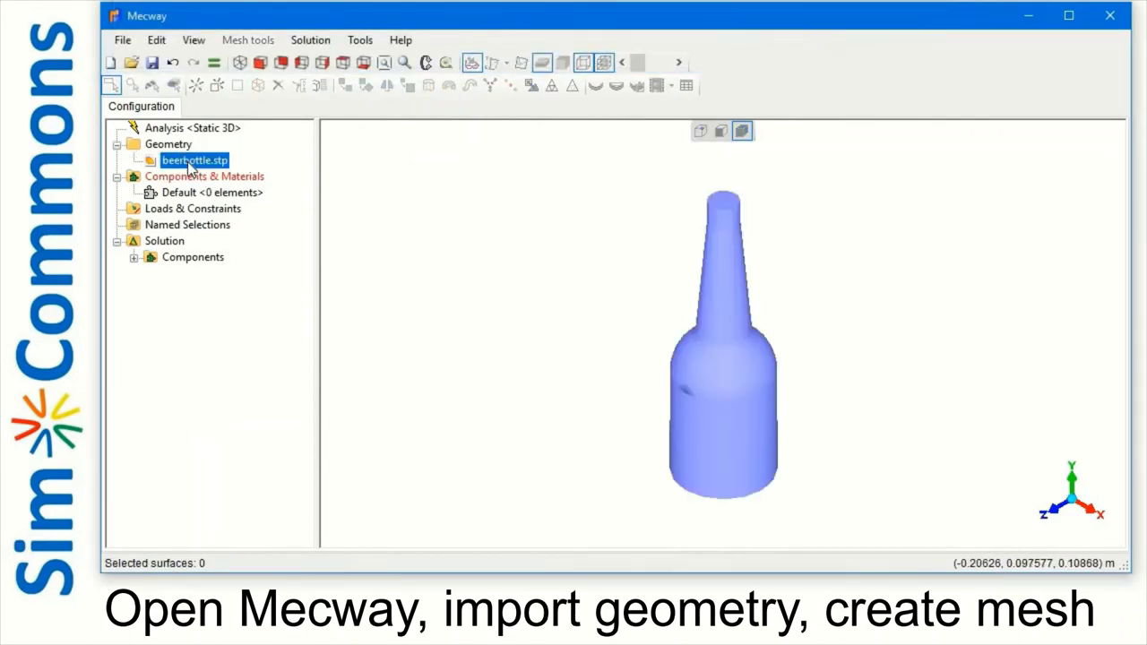
right_click(190, 165)
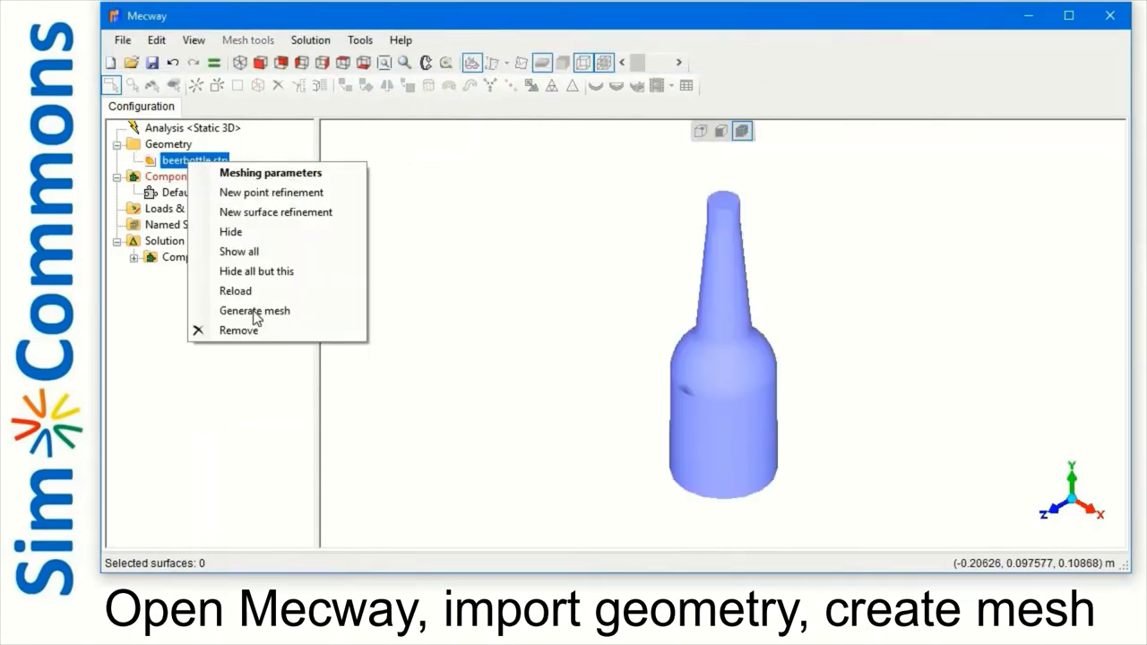
click(253, 311)
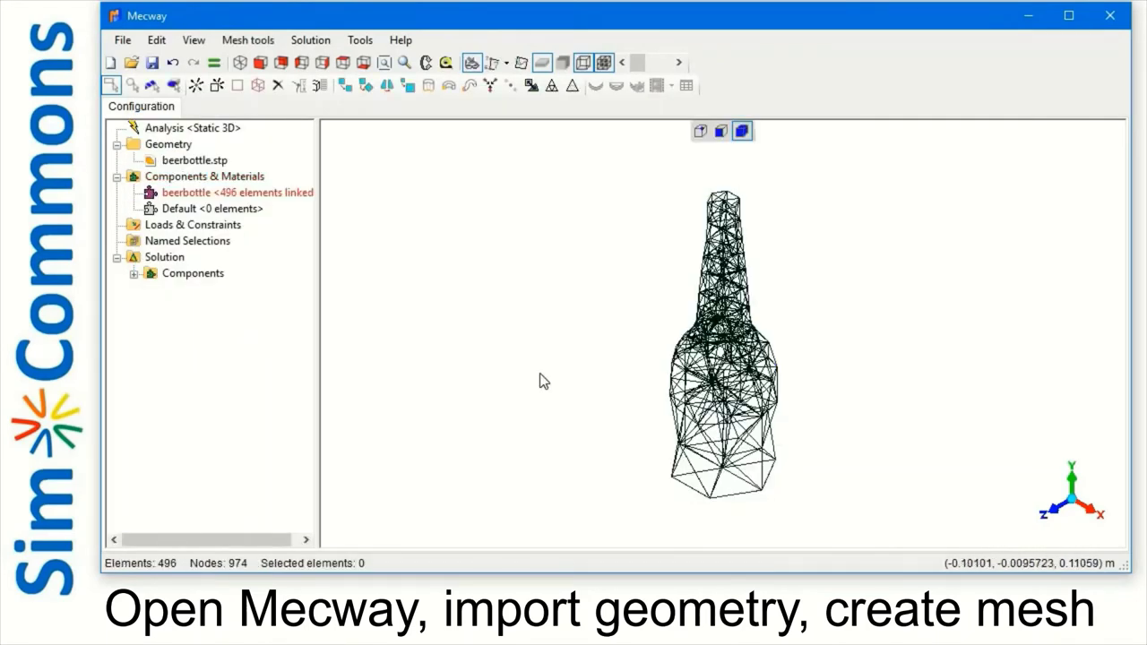
click(562, 63)
middle_drag(579, 277, 592, 272)
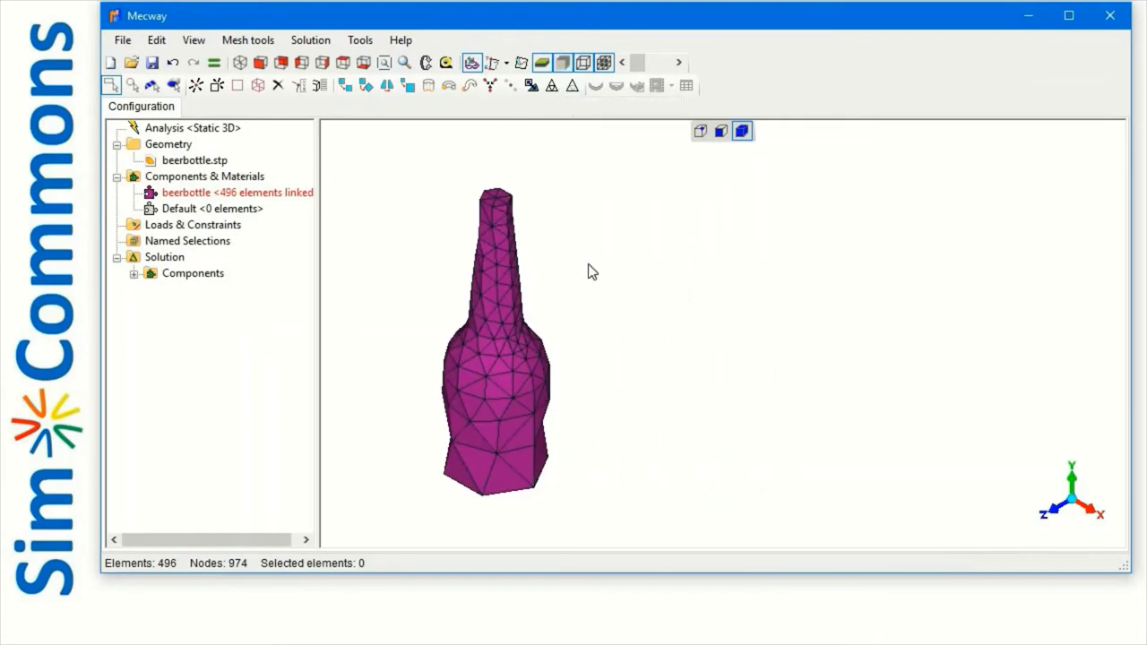
mouse_move(592, 272)
right_down()
mouse_move(591, 227)
mouse_move(589, 269)
mouse_move(607, 261)
mouse_move(627, 272)
right_up()
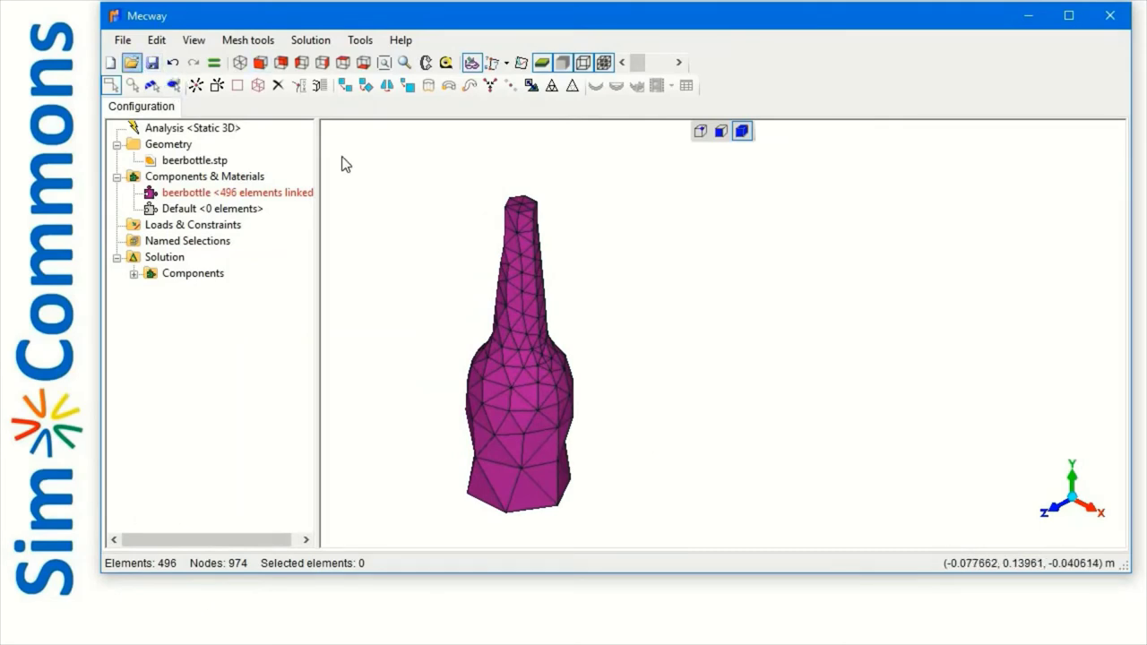
Change the Static 3D analysis to Acoustic Resonance 3D with 3 modes
click(218, 128)
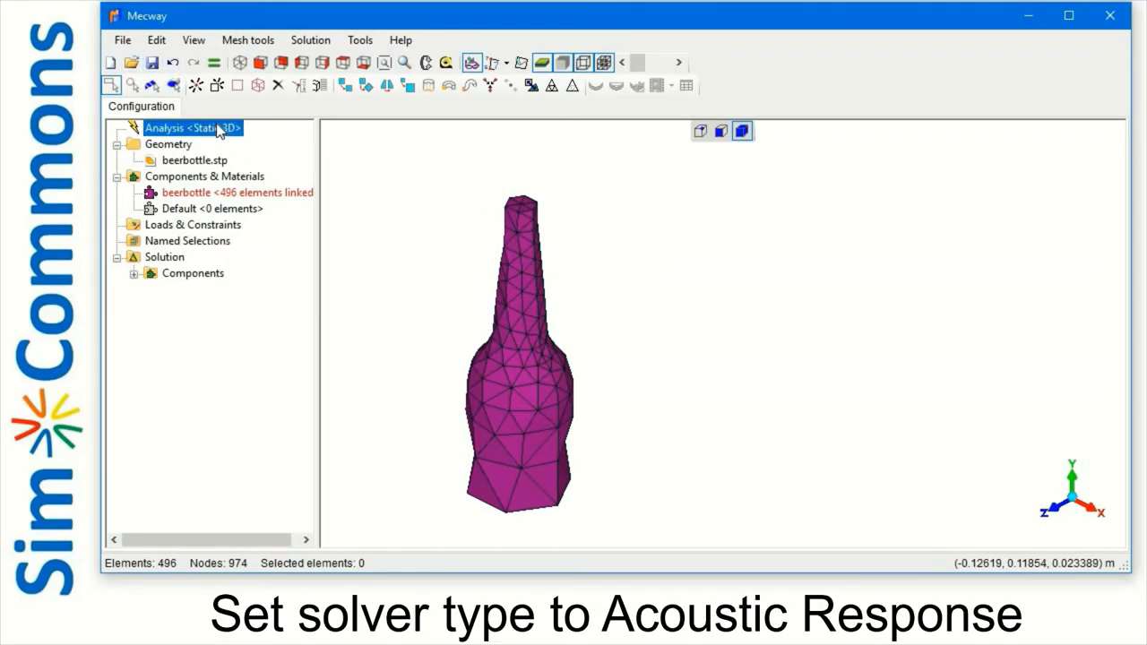
double_click(218, 128)
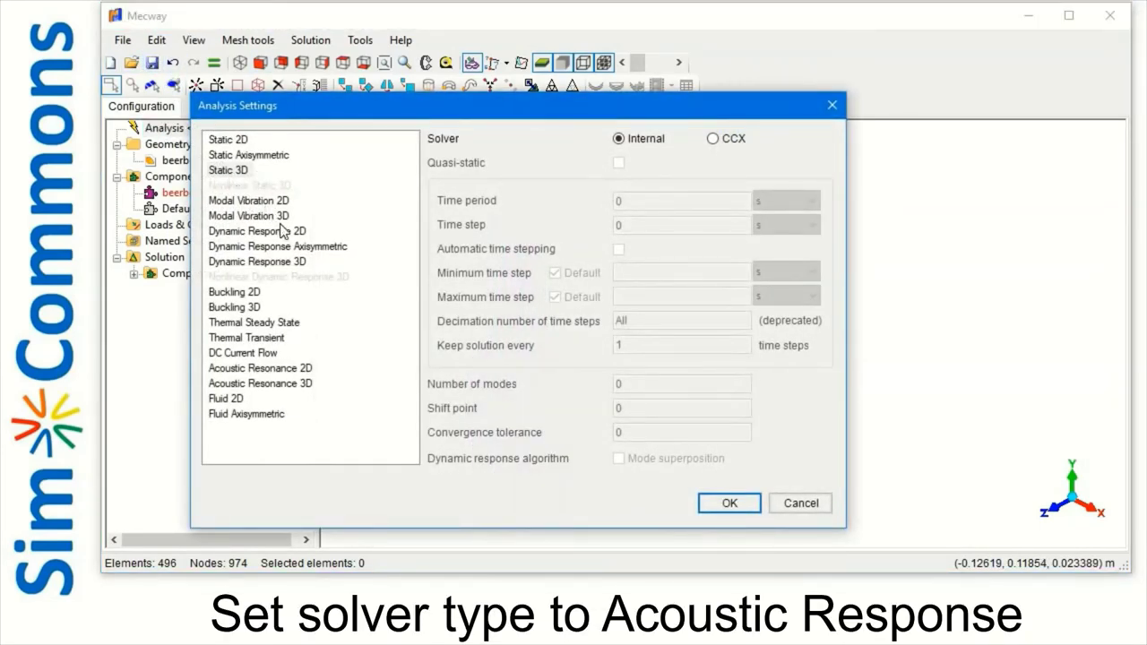
click(283, 384)
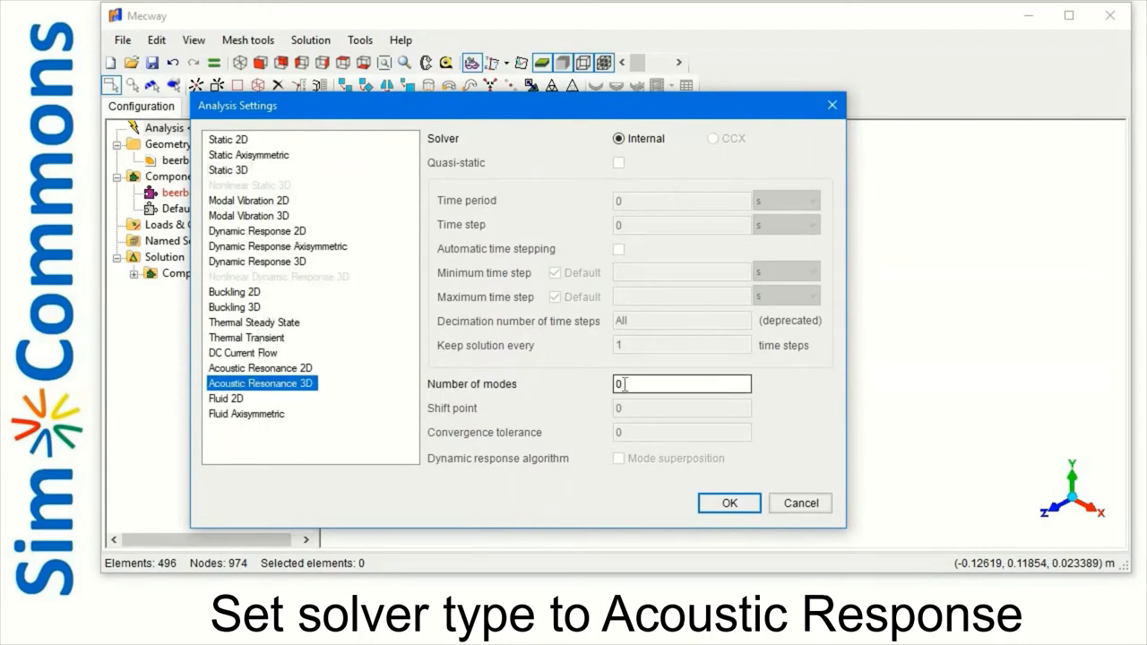
double_click(617, 386)
text(3)
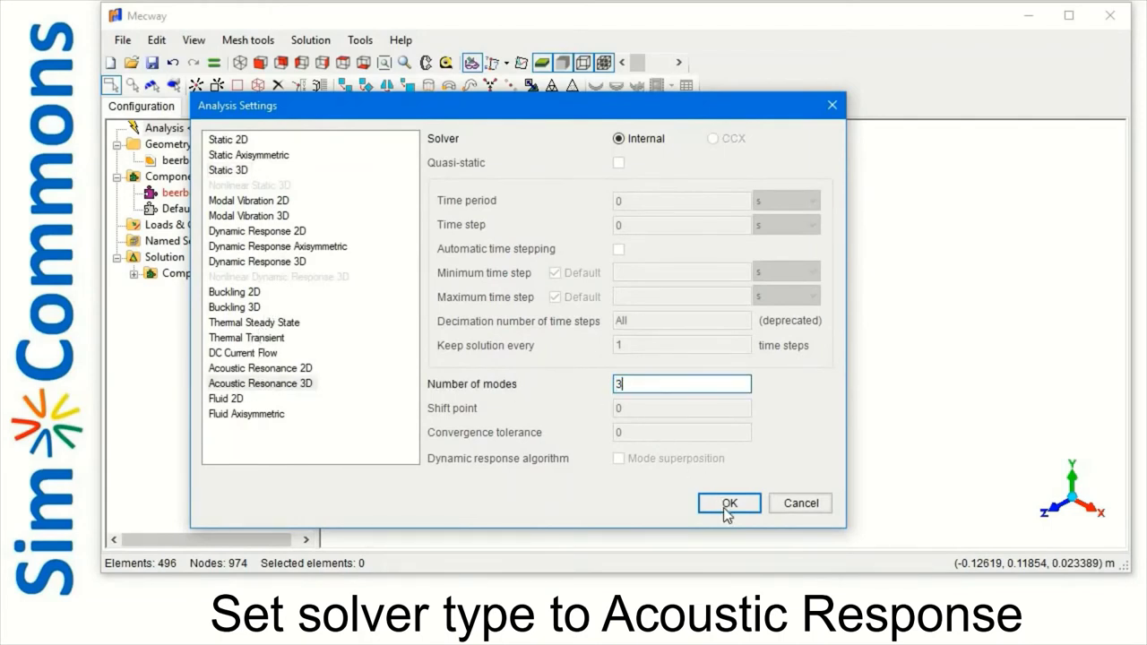
click(729, 504)
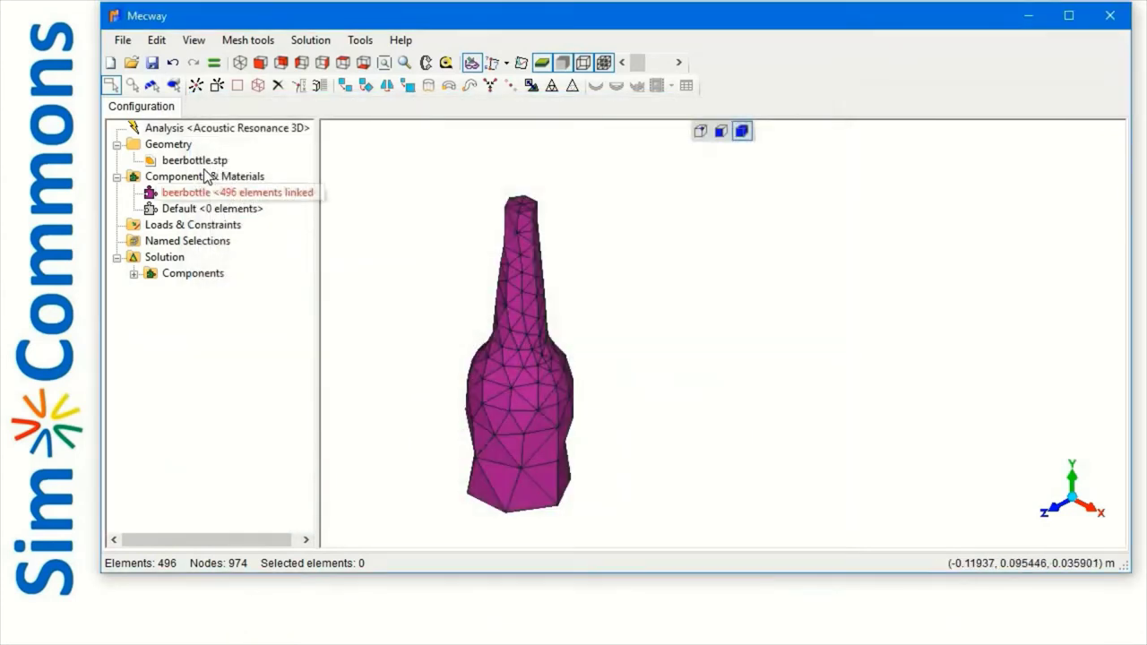
Assign the beerbottle component a new isotropic material with speed of sound 343 m/s
right_click(207, 192)
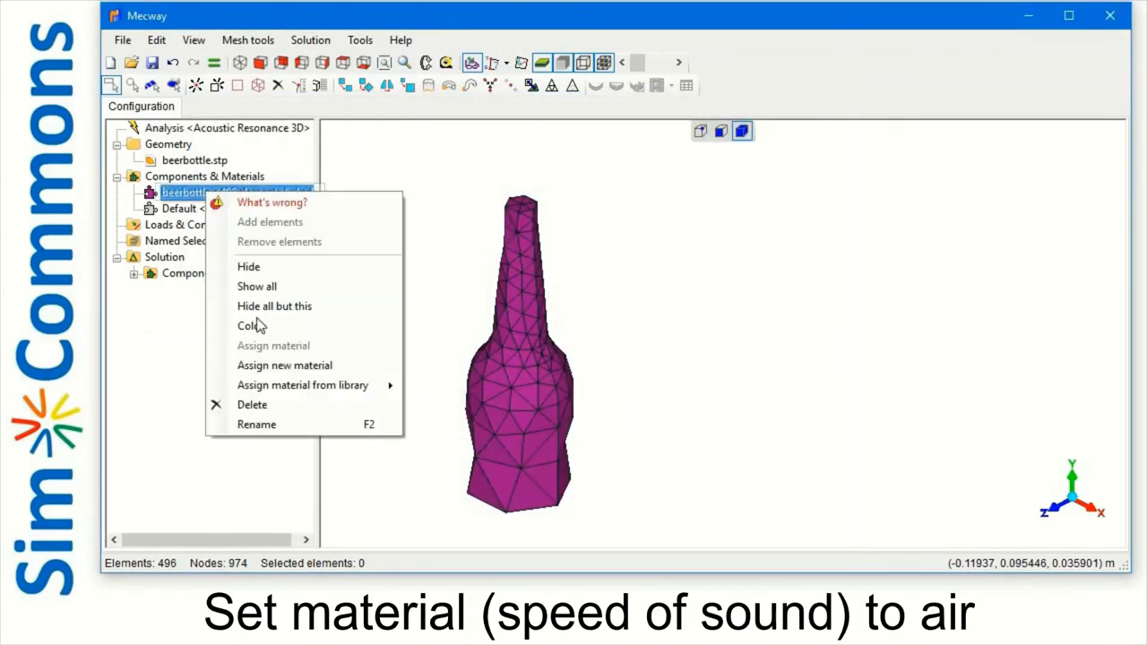
click(281, 366)
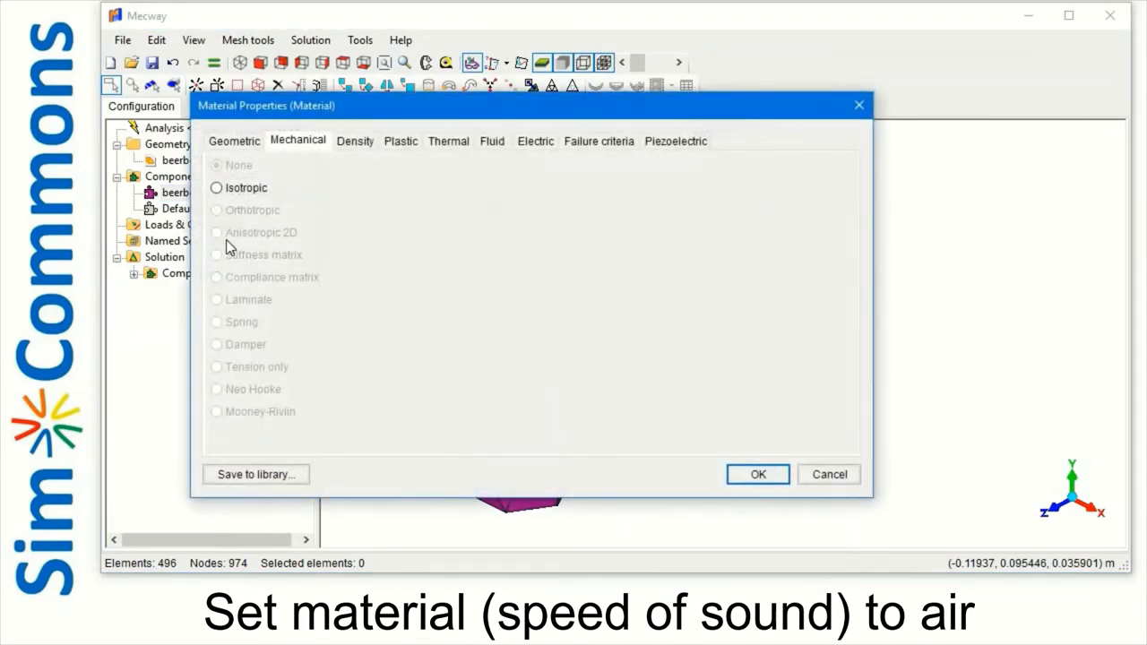
click(221, 190)
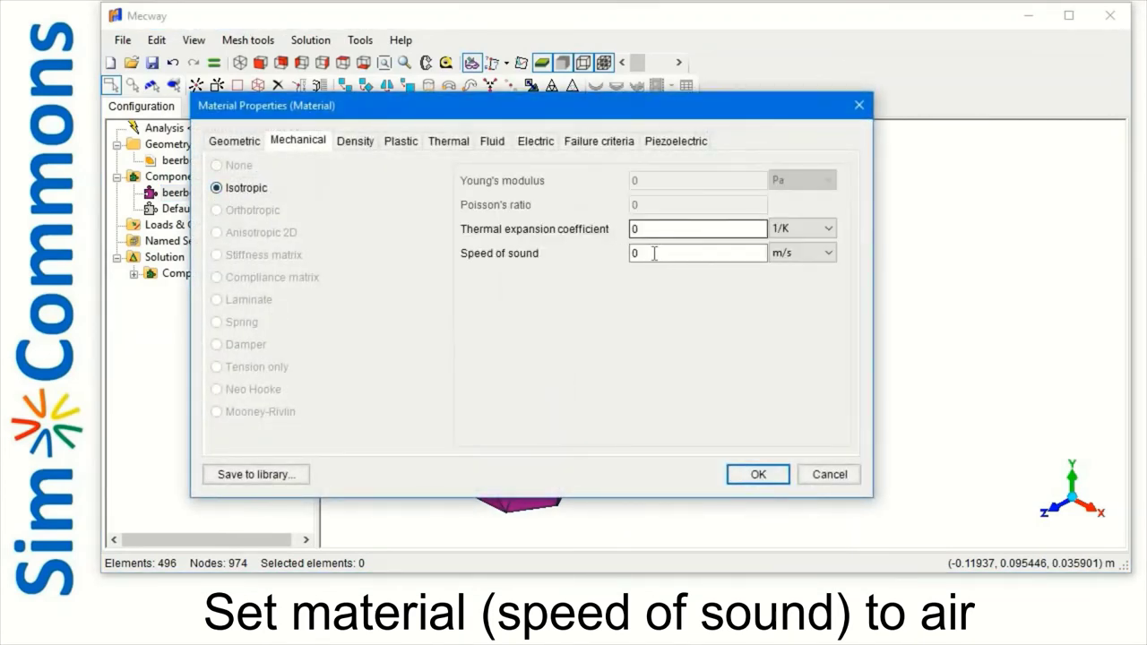
key(Tab)
text(34)
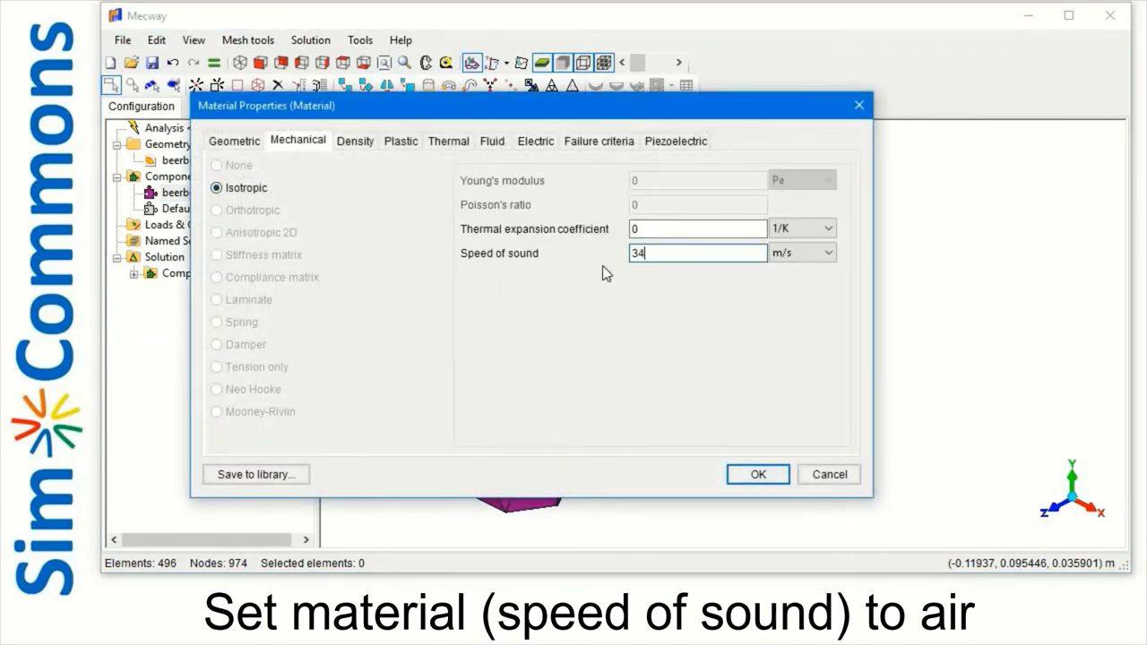
text(3)
click(753, 478)
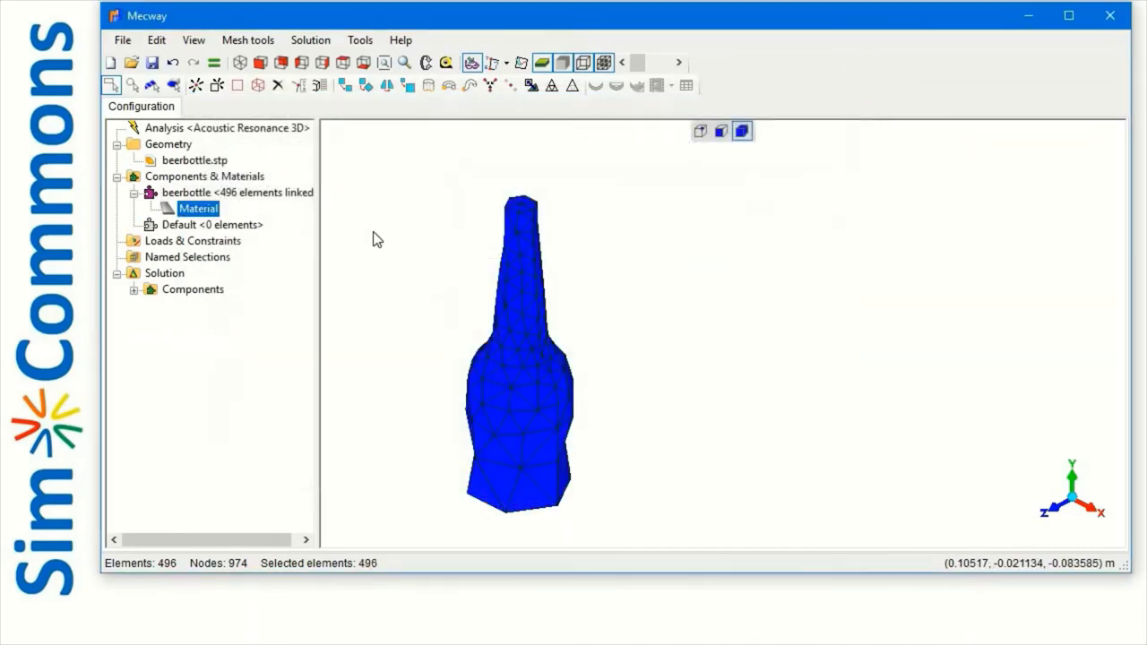
Recolour the beerbottle component cyan
click(341, 197)
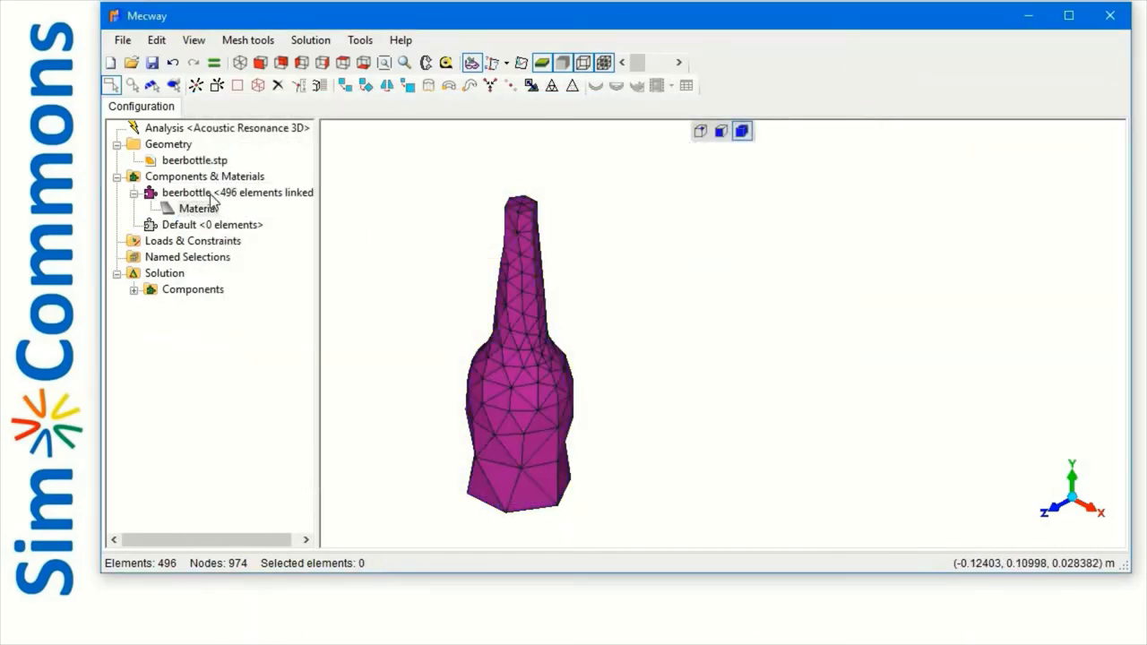
right_click(204, 192)
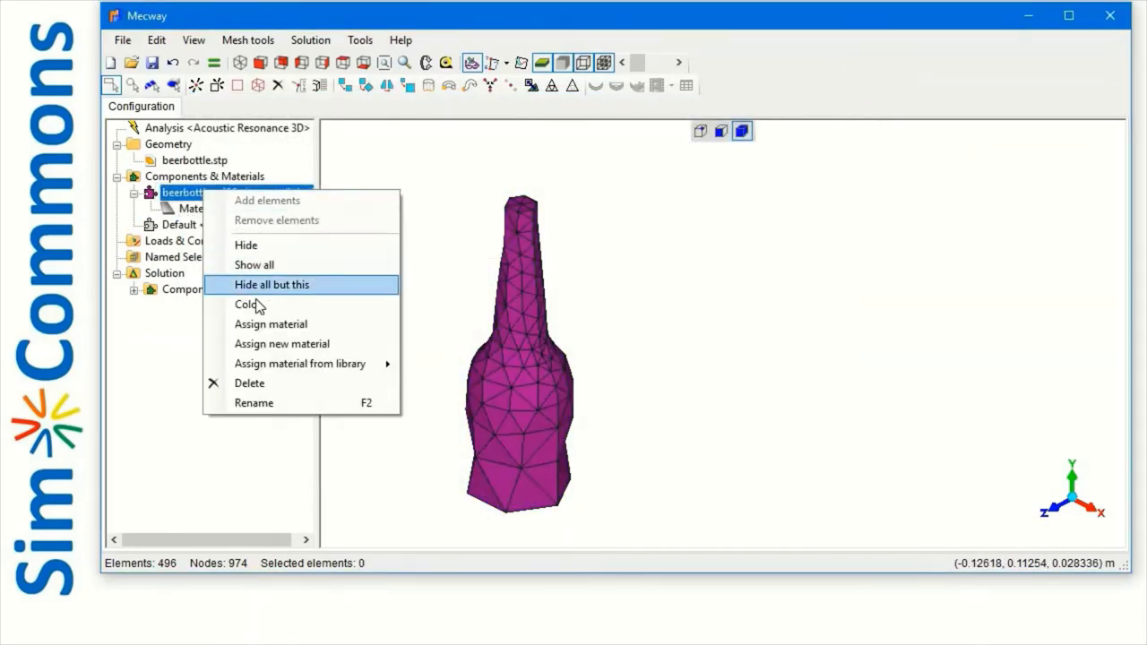
click(257, 304)
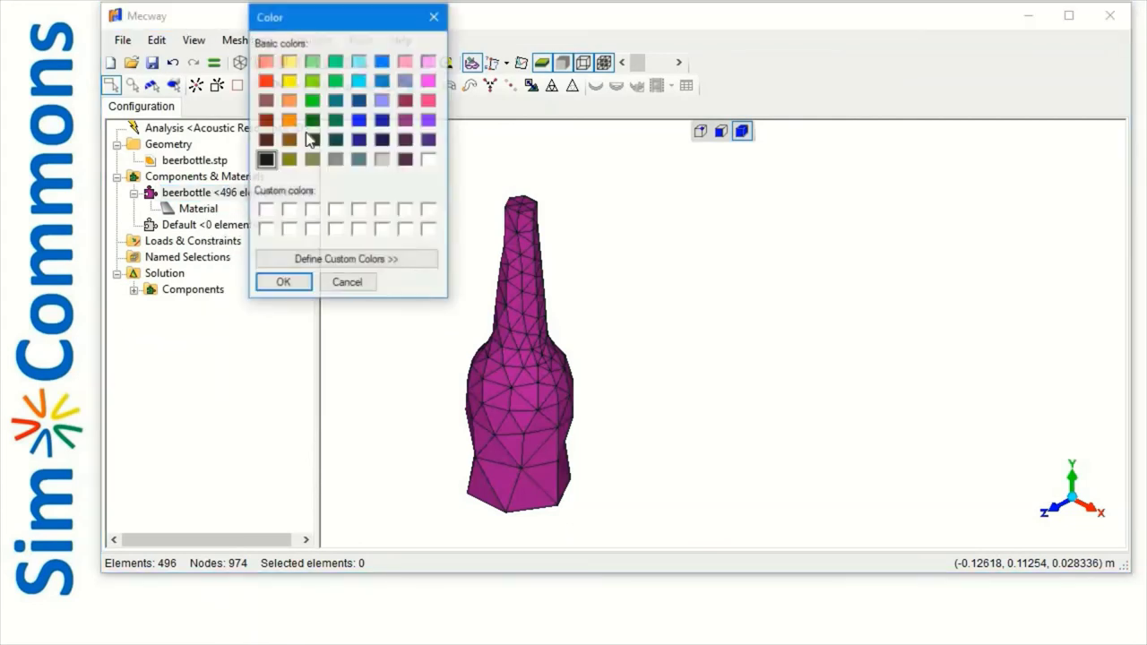
click(361, 82)
click(283, 283)
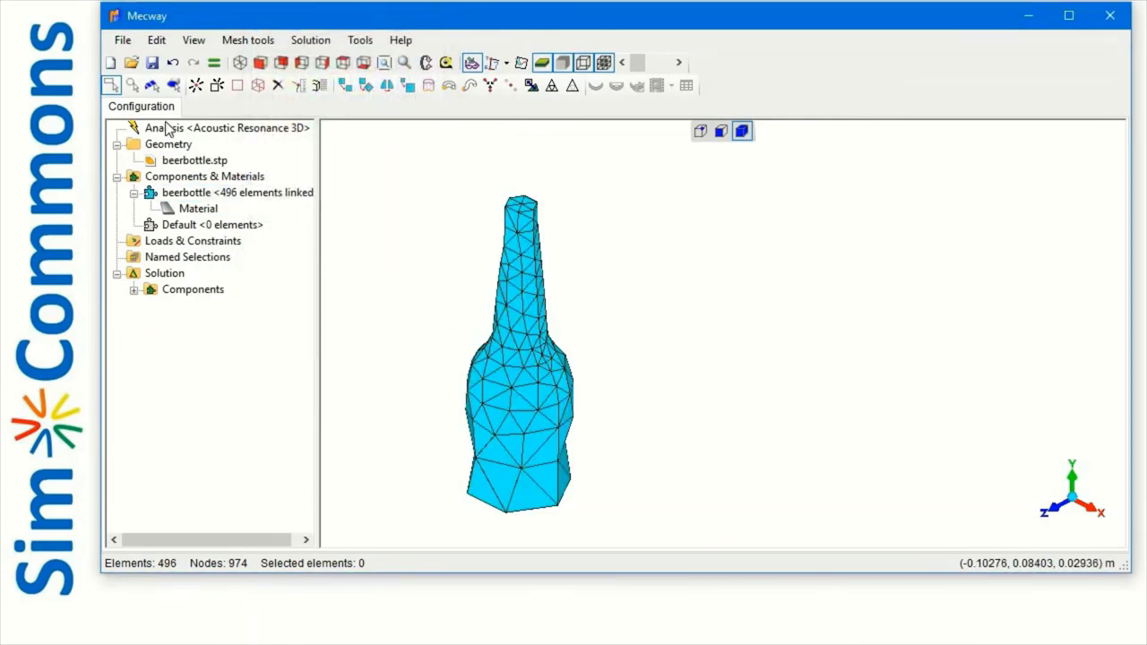
click(174, 86)
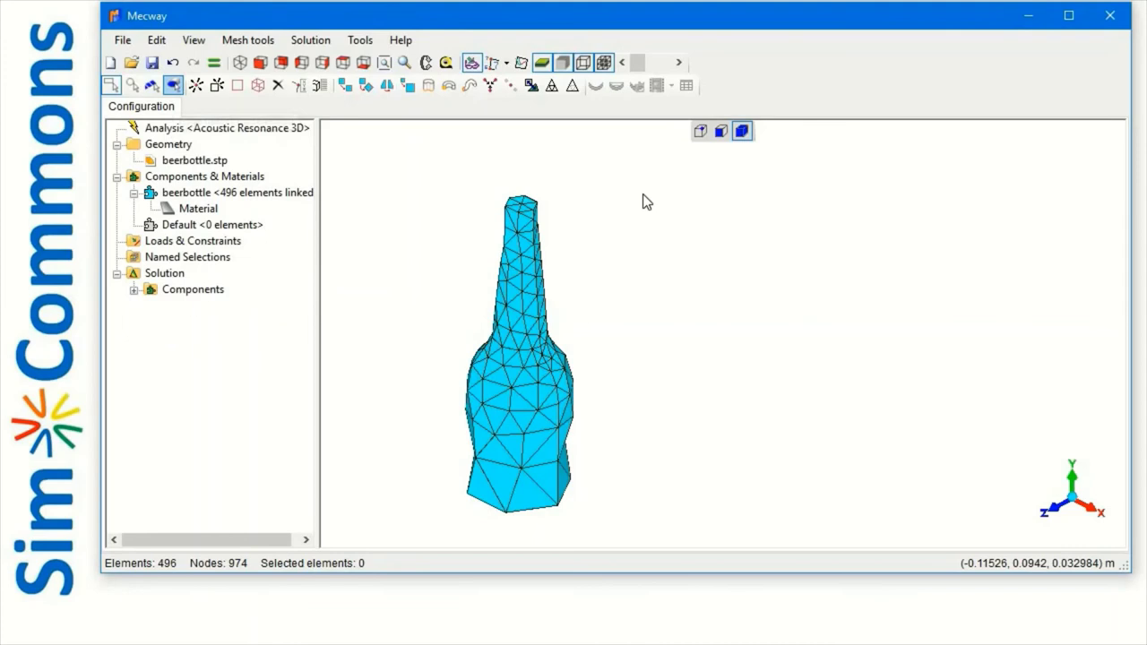
Select the six bottle-opening faces and give them a new 1 Pa fluid pressure load
click(530, 207)
right_click(531, 207)
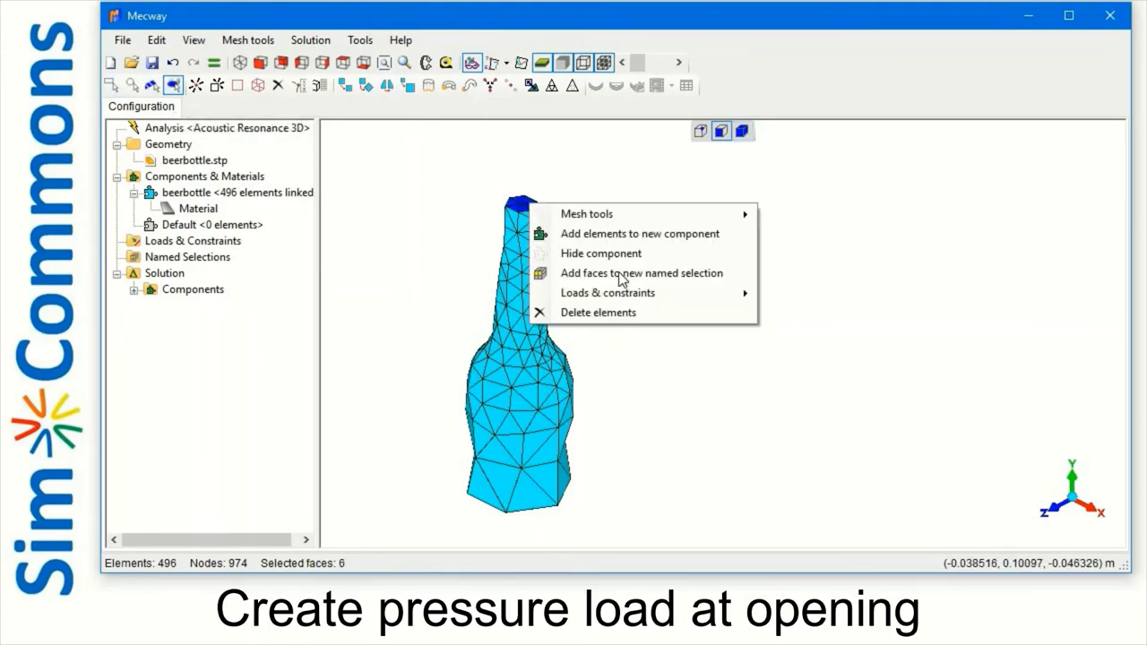
mouse_move(608, 293)
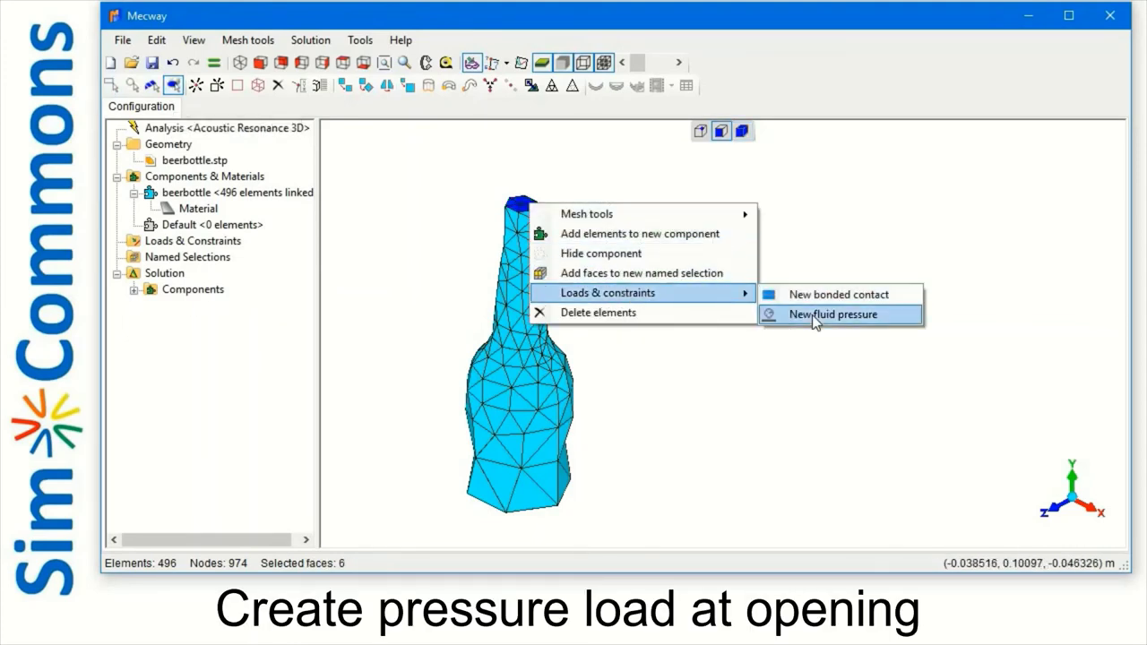
click(817, 313)
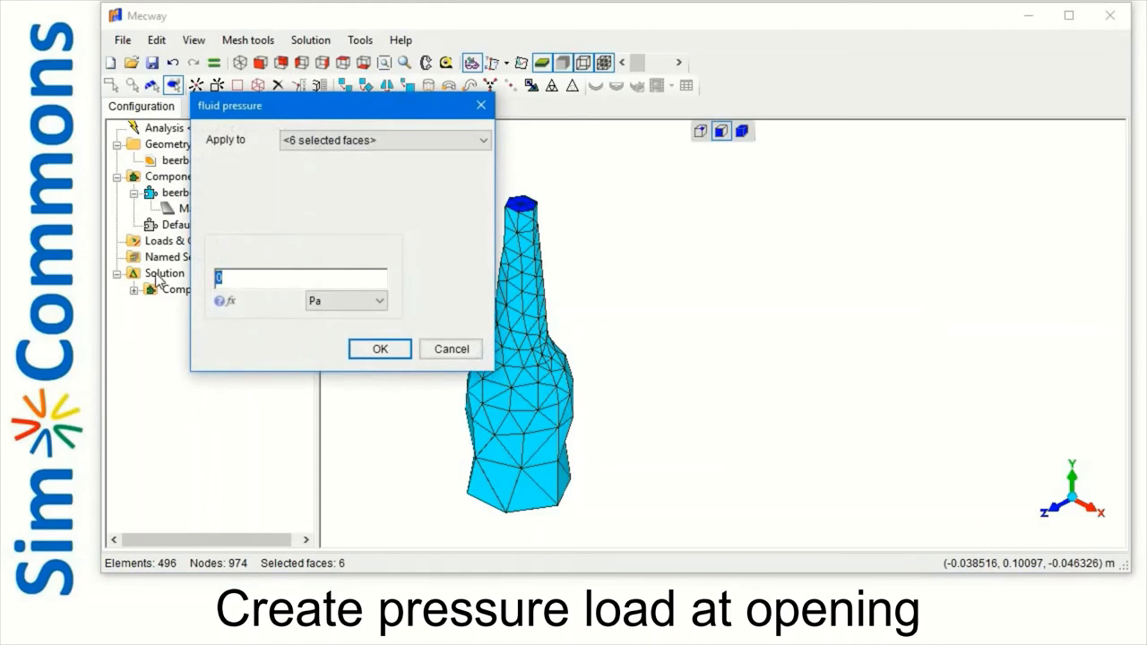
text(1)
click(380, 349)
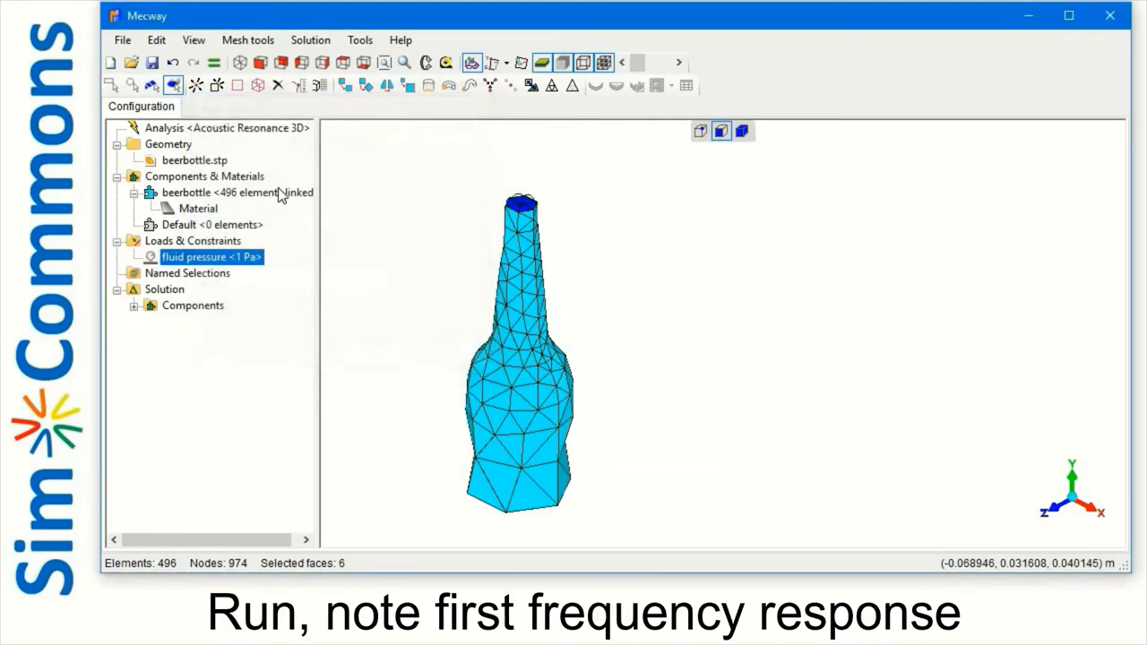
Solve, then view the Mode 1 (218.5 Hz), Mode 2 (1577 Hz) and Mode 3 (2238 Hz) pressure plots
click(215, 61)
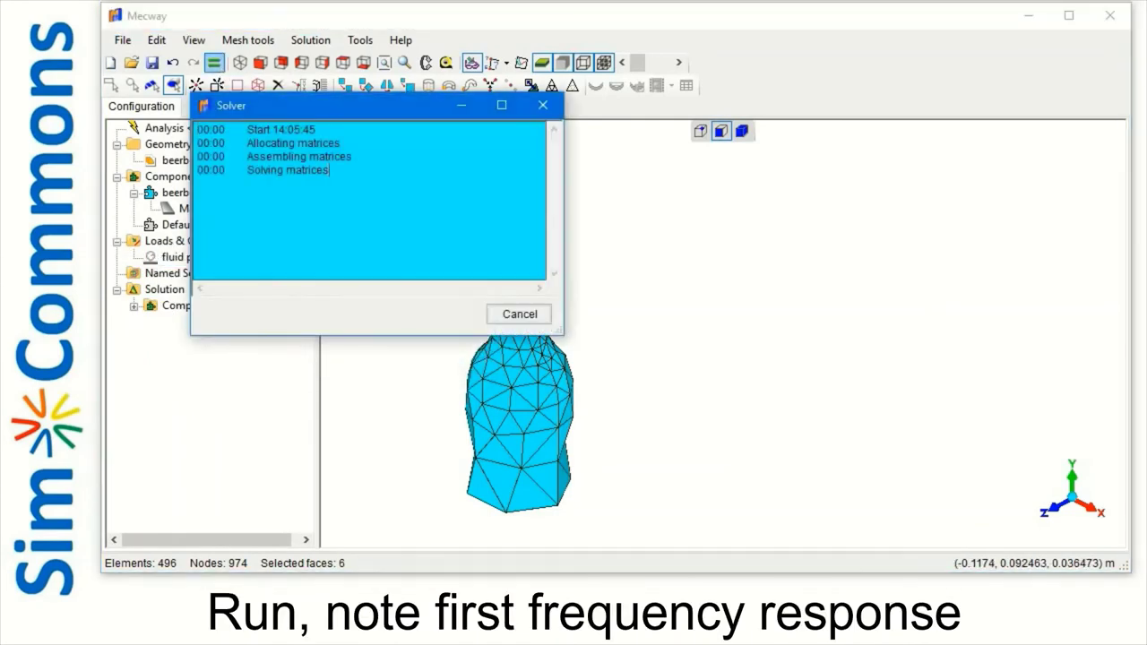
click(518, 315)
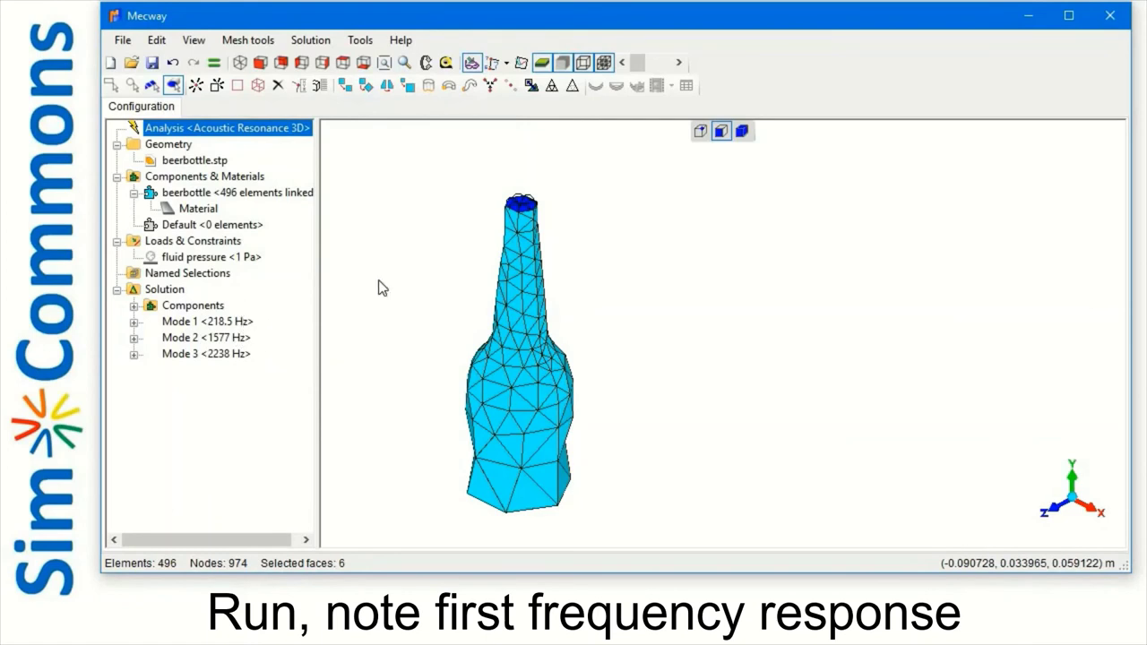
click(240, 323)
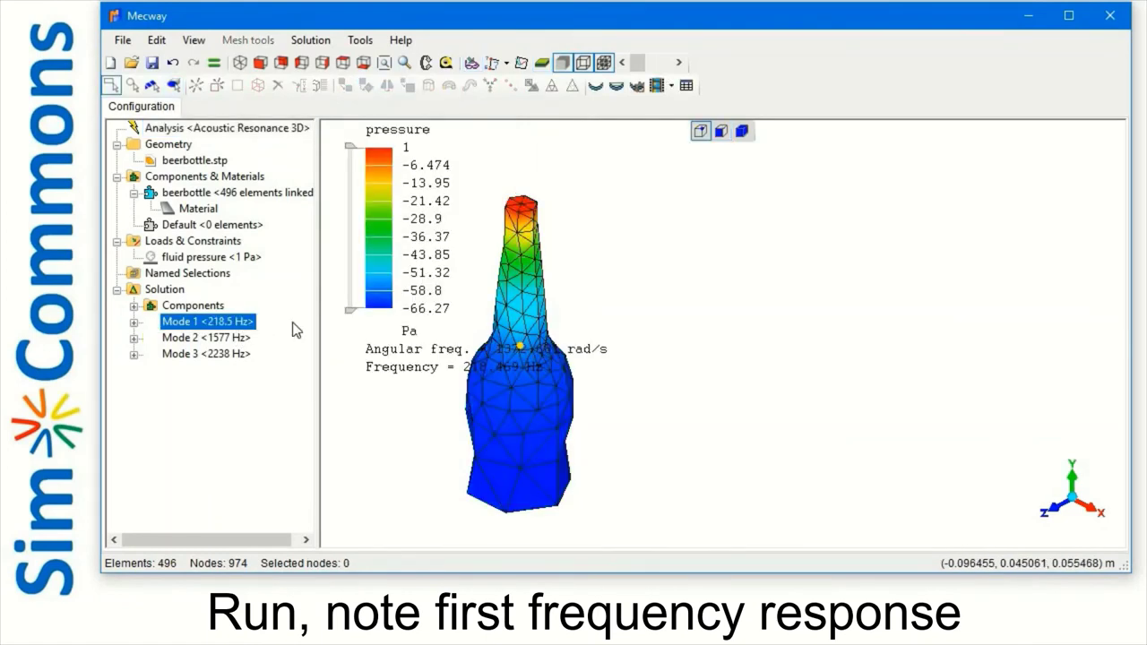
mouse_move(612, 350)
middle_down()
mouse_move(730, 300)
mouse_move(811, 292)
middle_up()
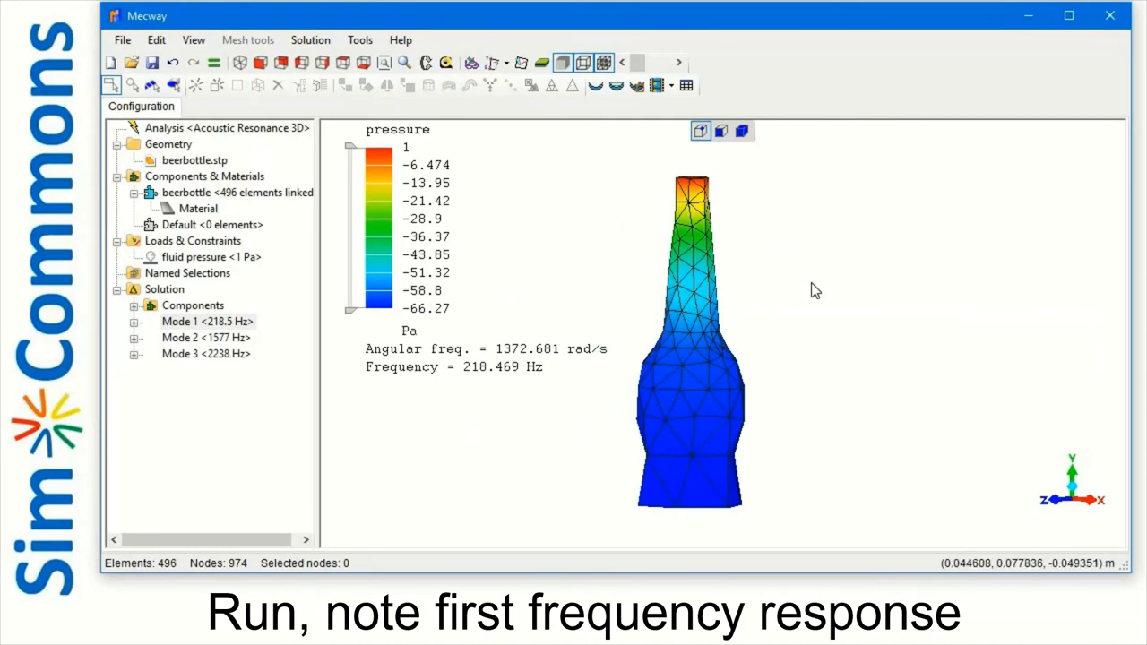
click(217, 339)
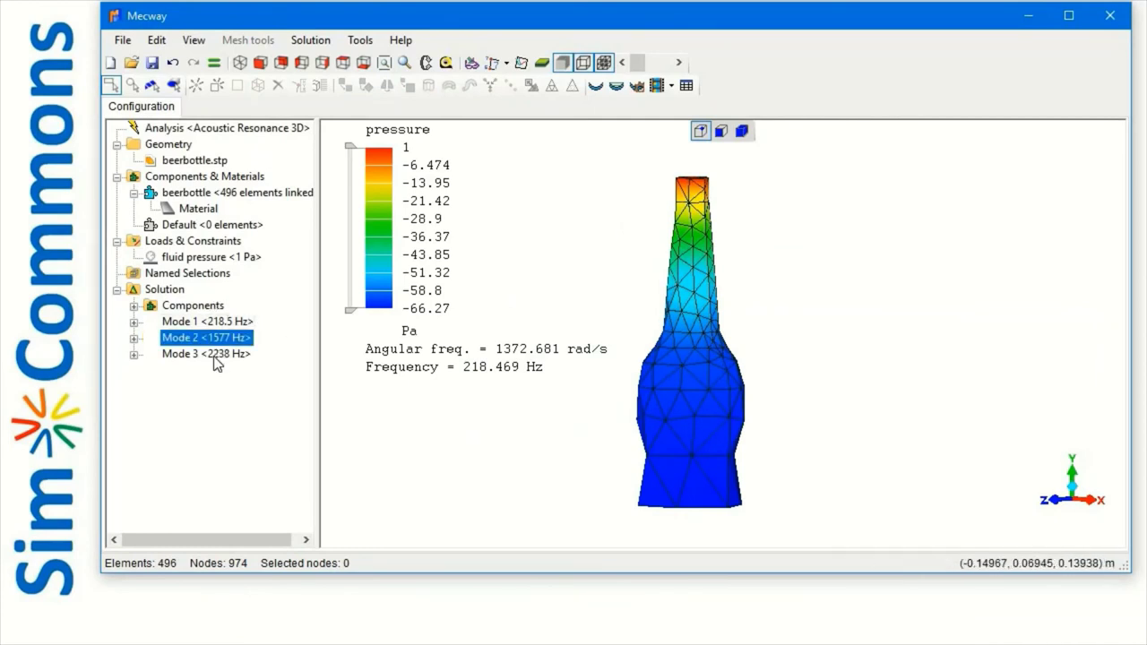
click(220, 353)
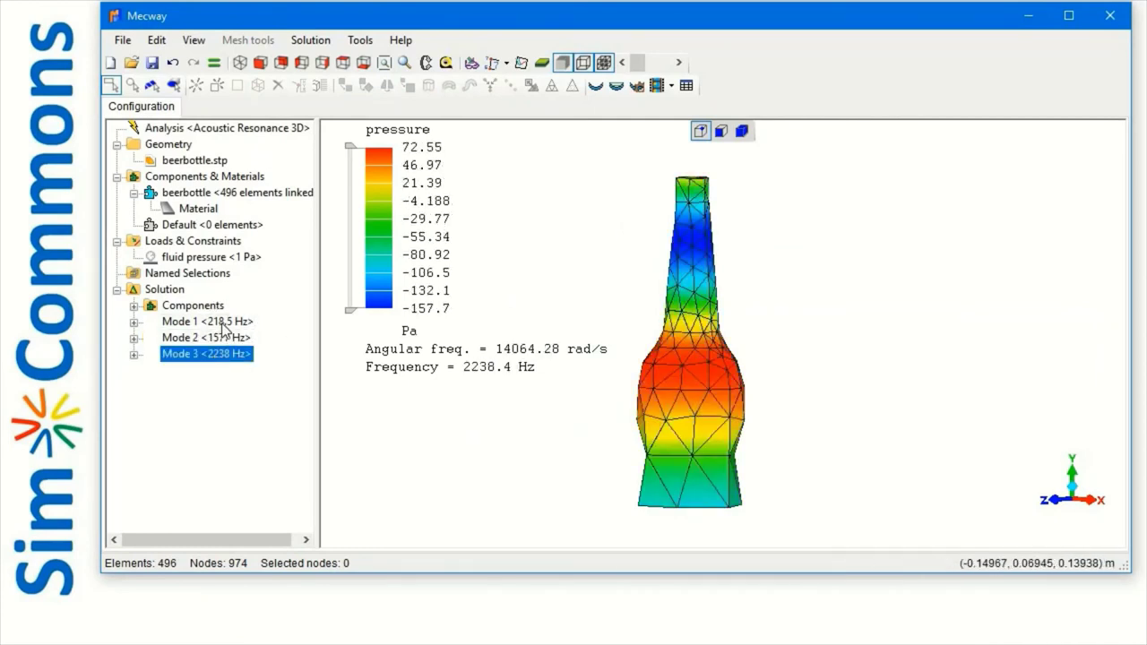
click(219, 321)
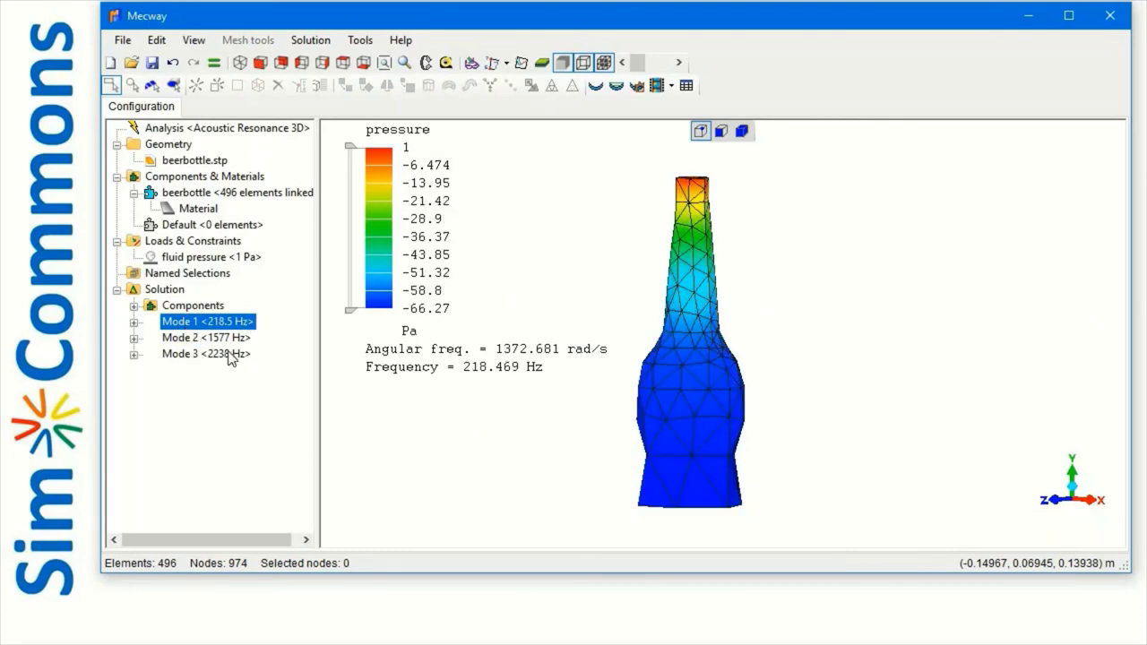